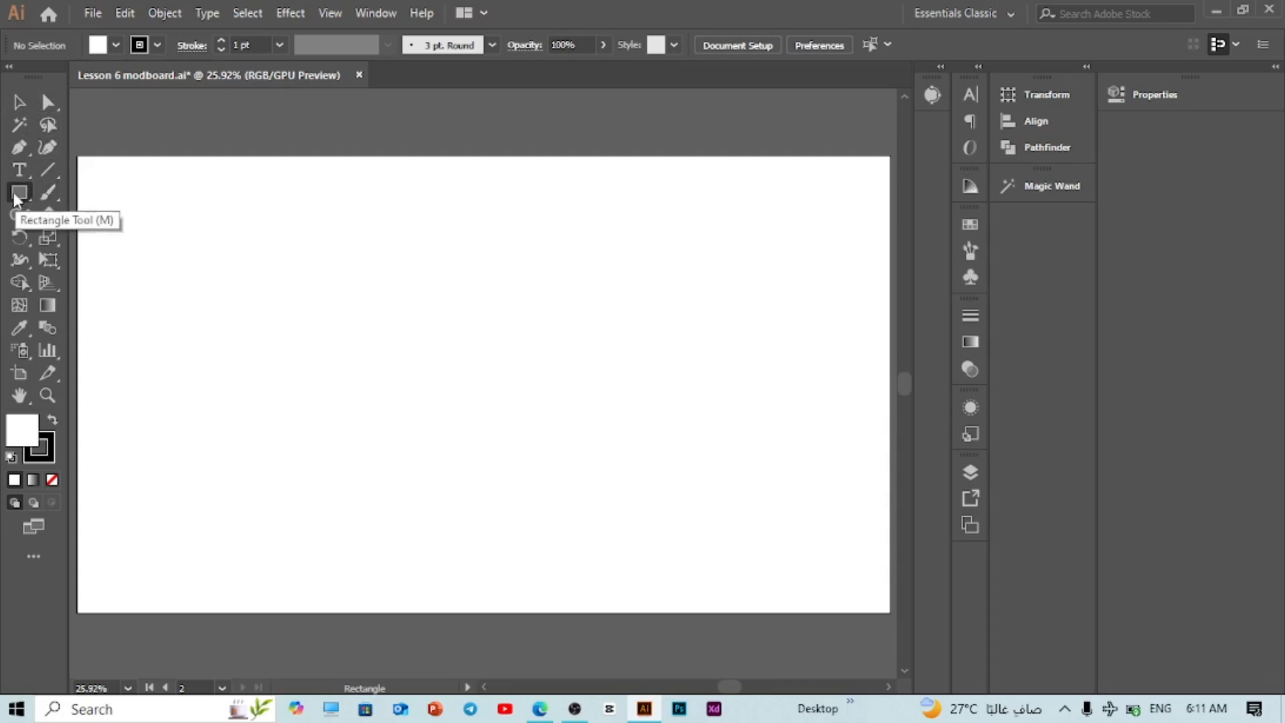
Draw a wide rectangle filled dark gray in the artboard's upper middle and a smaller matching square just to its right.
{"action": "left_click_drag", "start_coordinate": [16, 197], "coordinate": [88, 253]}
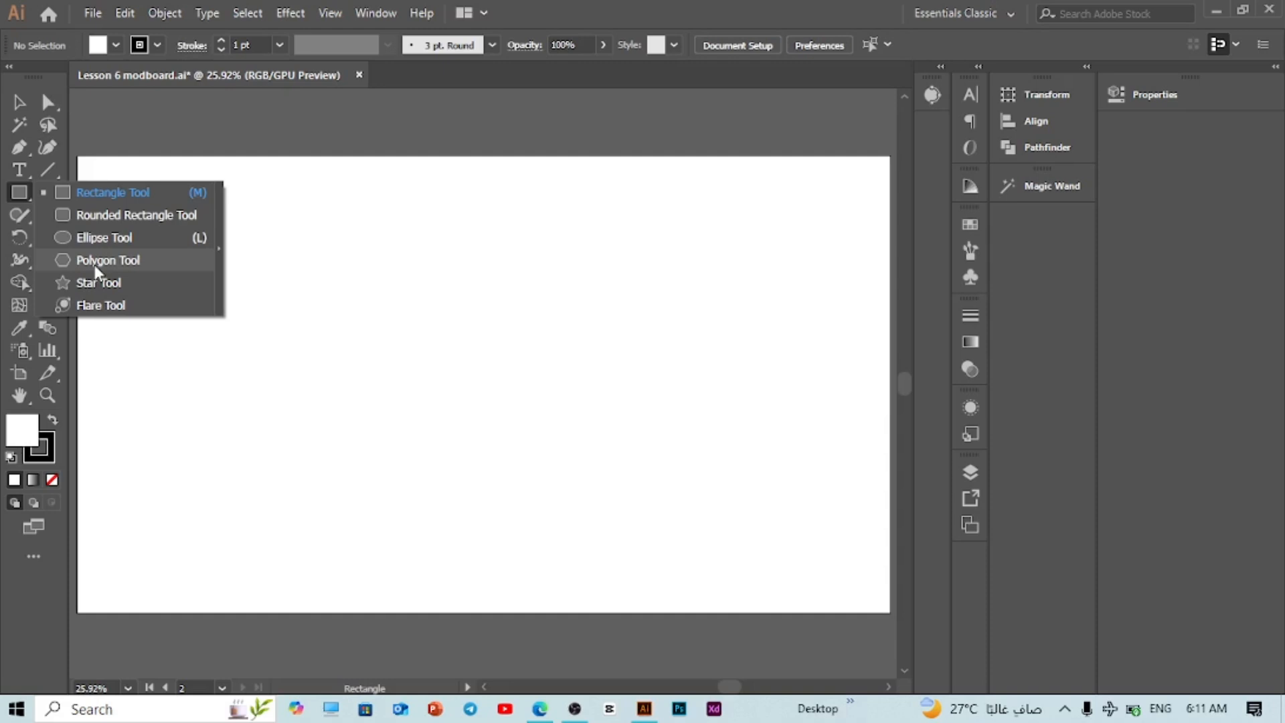
{"action": "left_click_drag", "start_coordinate": [95, 267], "coordinate": [98, 242]}
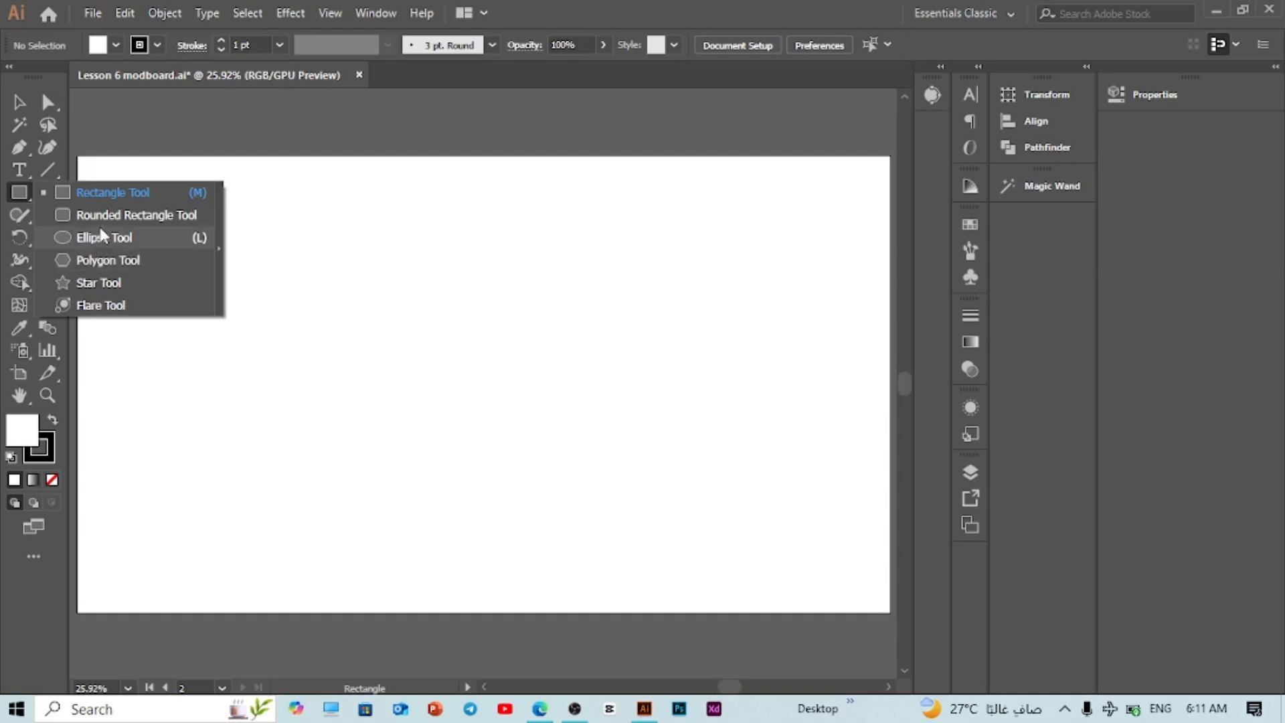
{"action": "left_click_drag", "start_coordinate": [103, 228], "coordinate": [136, 191]}
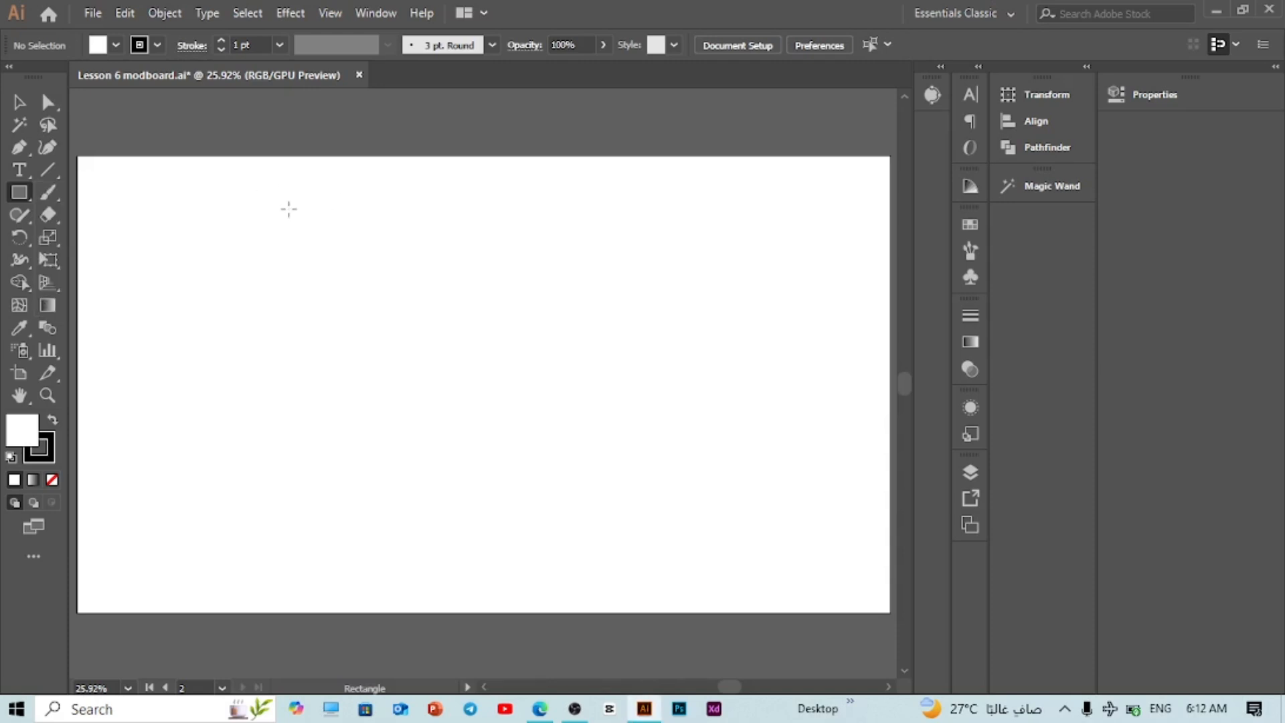
{"action": "left_click_drag", "start_coordinate": [289, 209], "coordinate": [558, 331]}
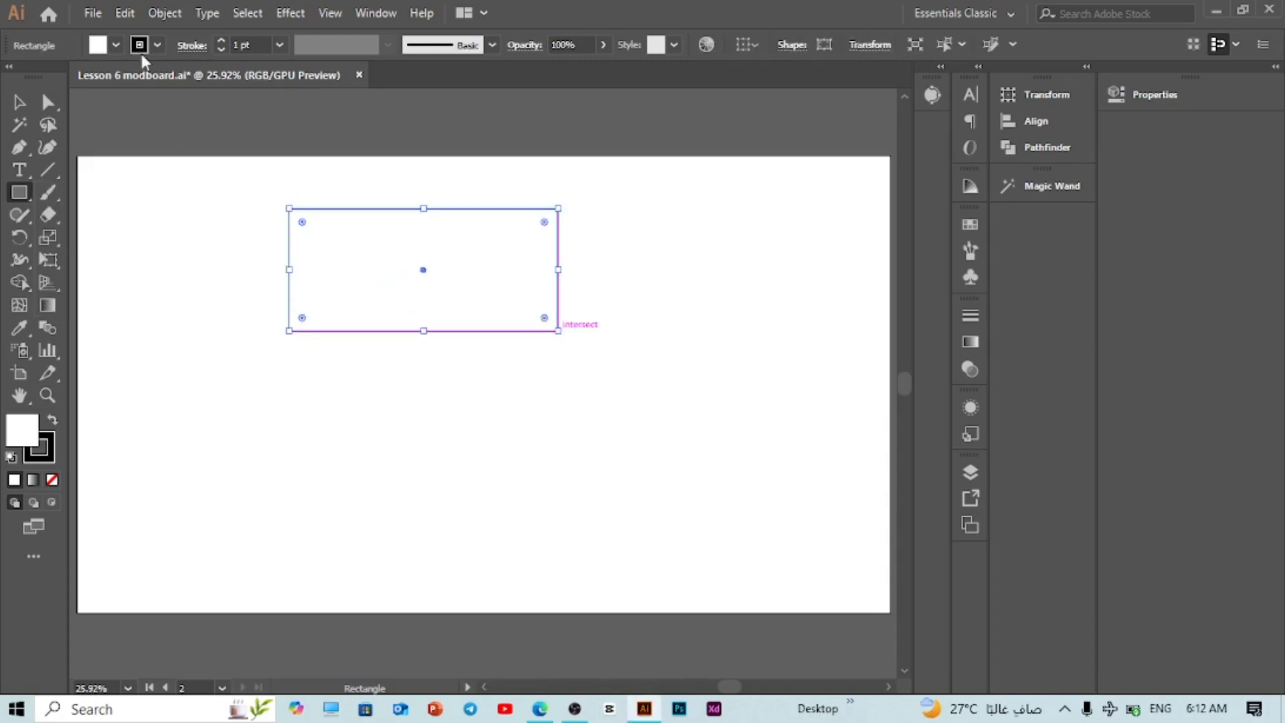
{"action": "left_click", "coordinate": [115, 44]}
{"action": "left_click", "coordinate": [51, 77]}
{"action": "left_click", "coordinate": [78, 132]}
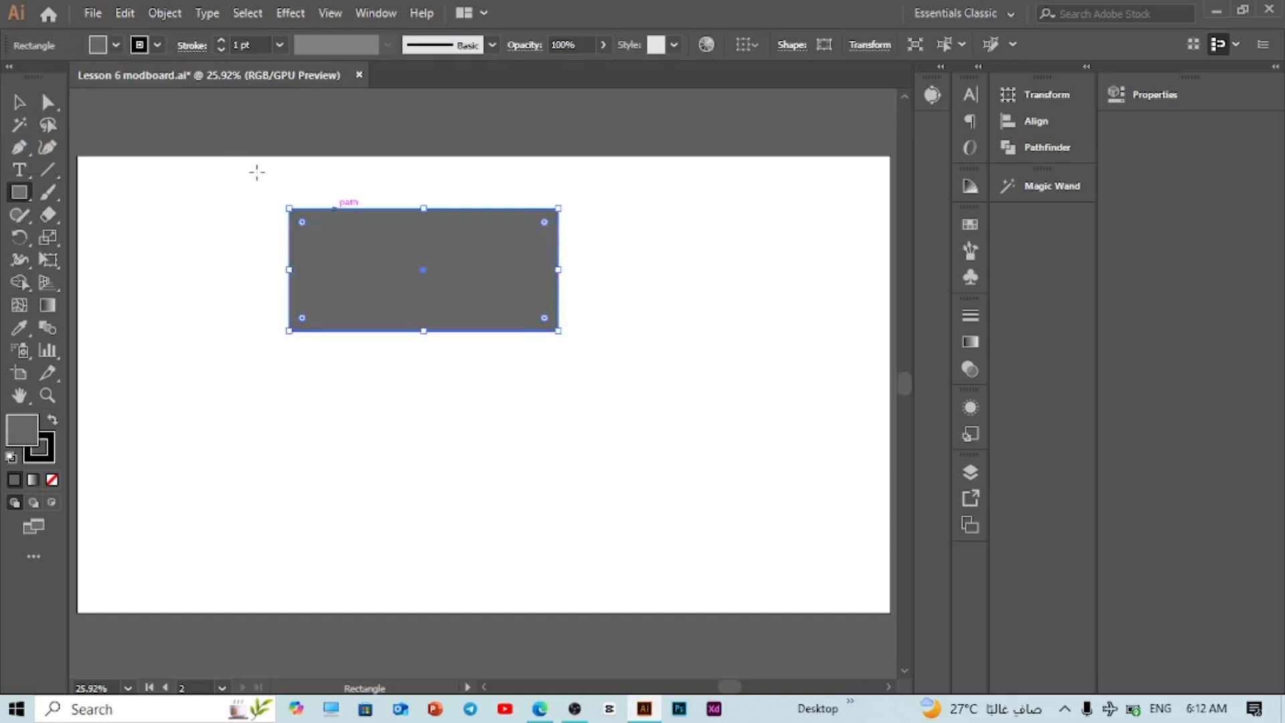
{"action": "left_click_drag", "start_coordinate": [569, 228], "coordinate": [670, 330]}
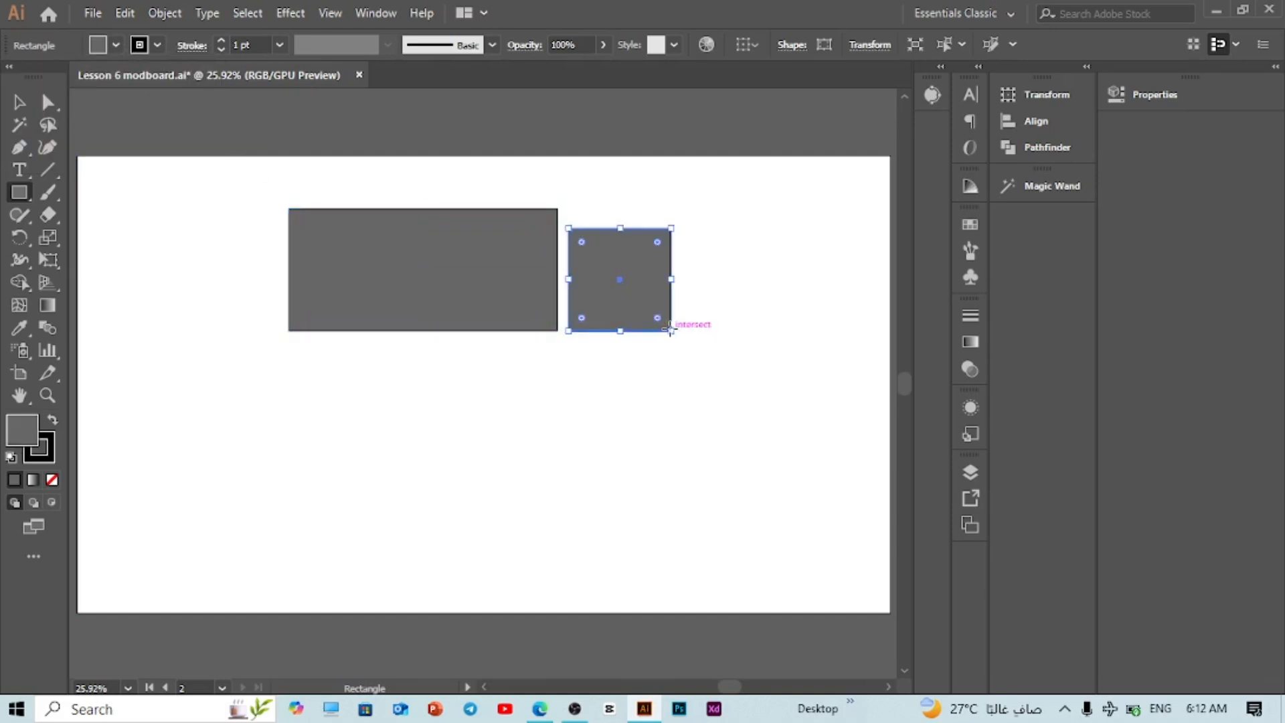
Round the two top corners of the wide rectangle slightly, keeping its bottom corners square.
{"action": "key", "text": "v"}
{"action": "left_click", "coordinate": [548, 228]}
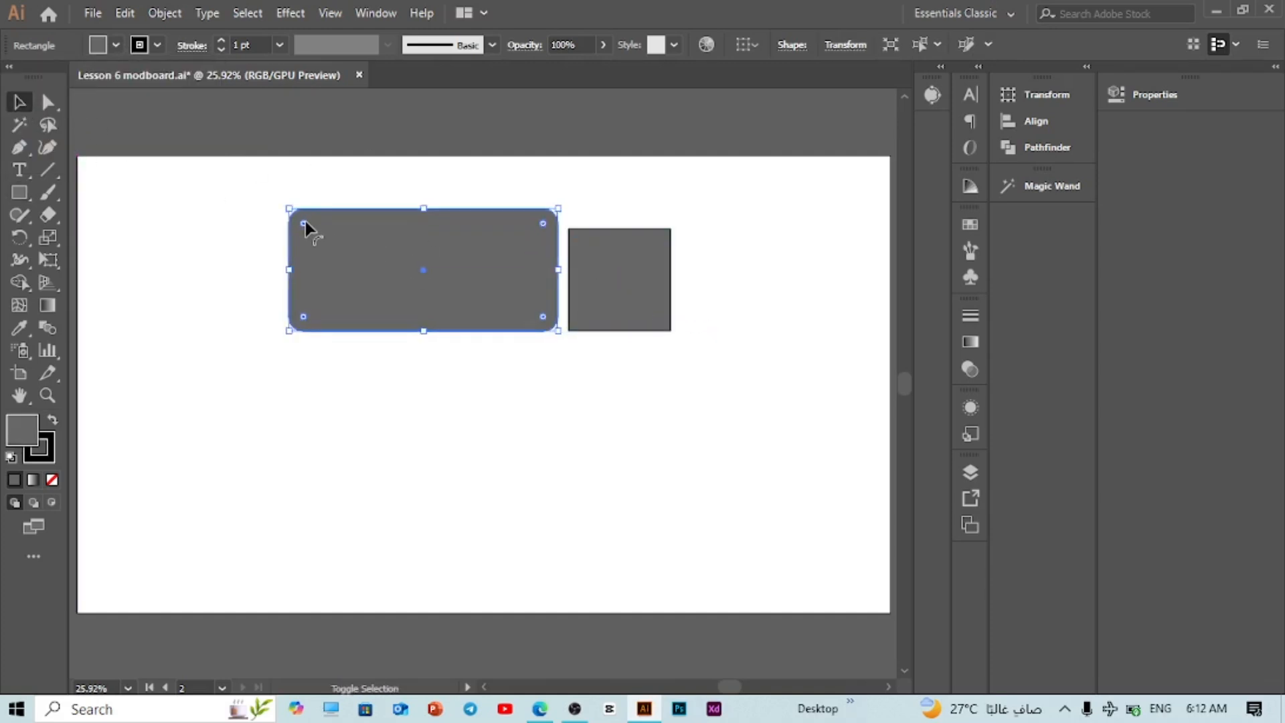
{"action": "mouse_move", "coordinate": [305, 223]}
{"action": "left_mouse_down"}
{"action": "mouse_move", "coordinate": [311, 235]}
{"action": "mouse_move", "coordinate": [304, 223]}
{"action": "left_mouse_up"}
{"action": "left_click_drag", "start_coordinate": [544, 222], "coordinate": [578, 198]}
{"action": "left_click_drag", "start_coordinate": [299, 223], "coordinate": [299, 231]}
{"action": "left_click", "coordinate": [627, 256]}
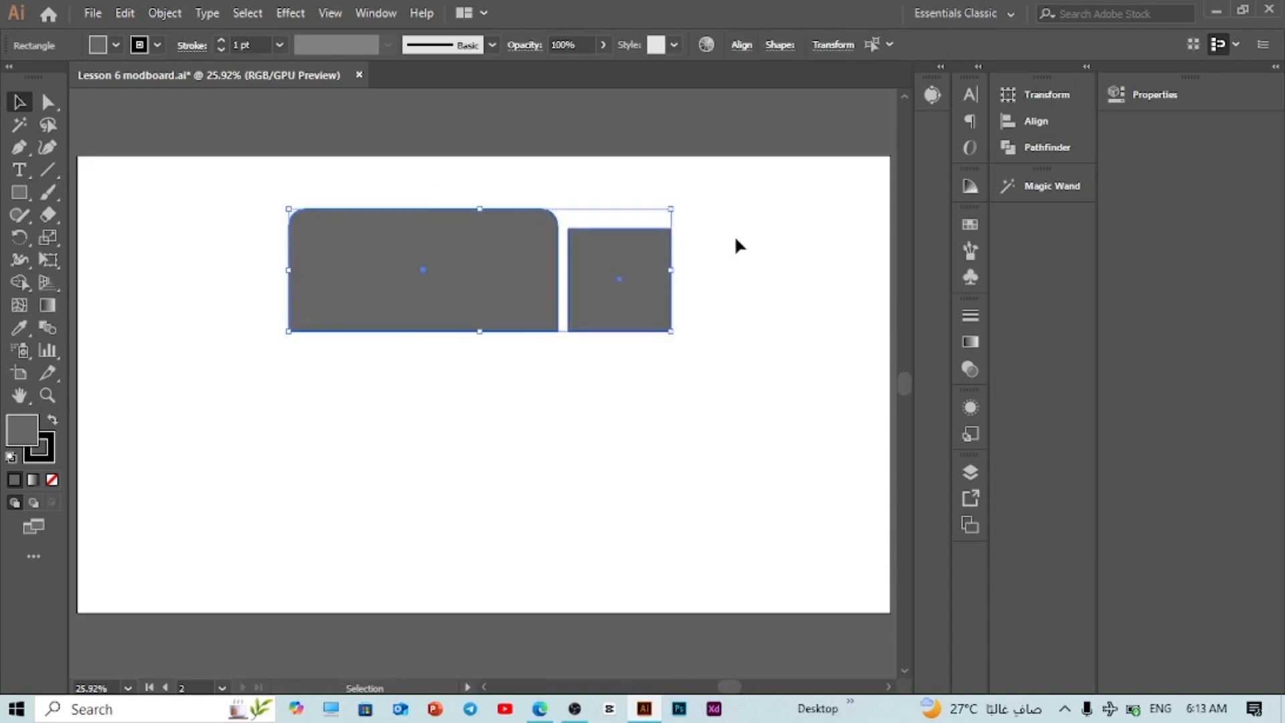
Round only the top-right corner of the small square with a large radius to form the truck cab.
{"action": "left_click", "coordinate": [734, 235]}
{"action": "left_click", "coordinate": [642, 271]}
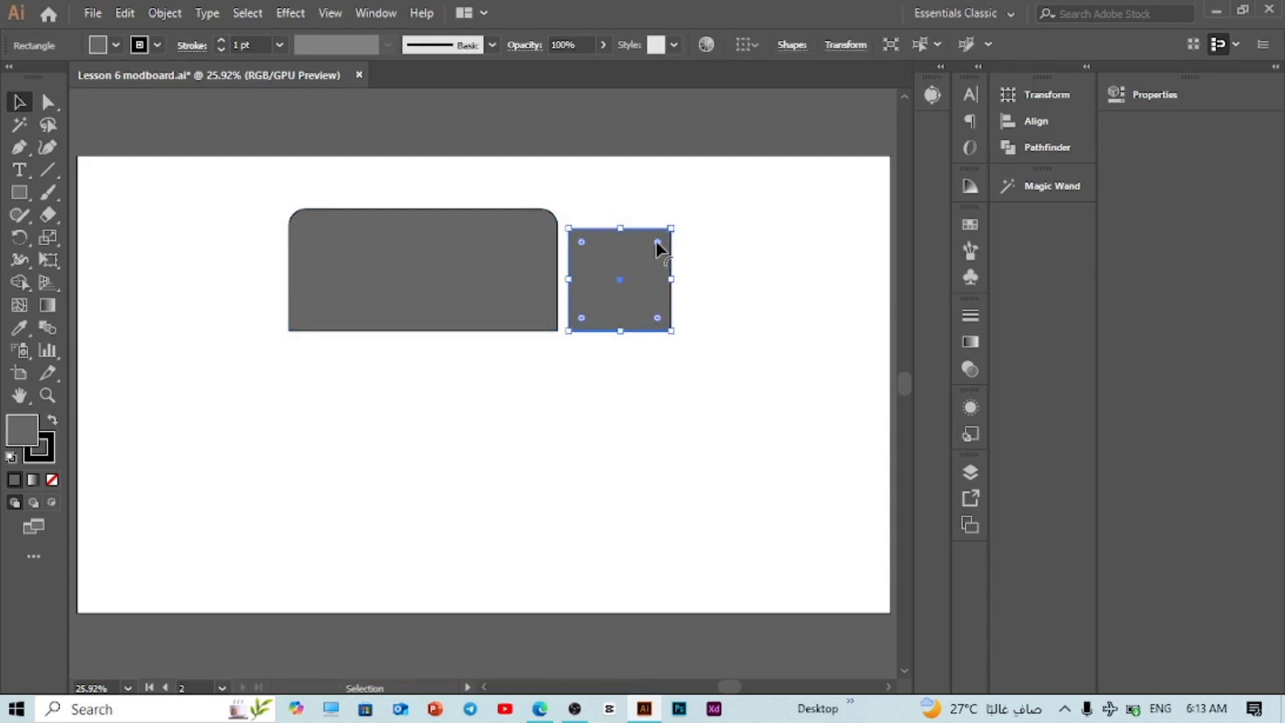
{"action": "left_click_drag", "start_coordinate": [656, 240], "coordinate": [608, 282]}
{"action": "left_click", "coordinate": [722, 275]}
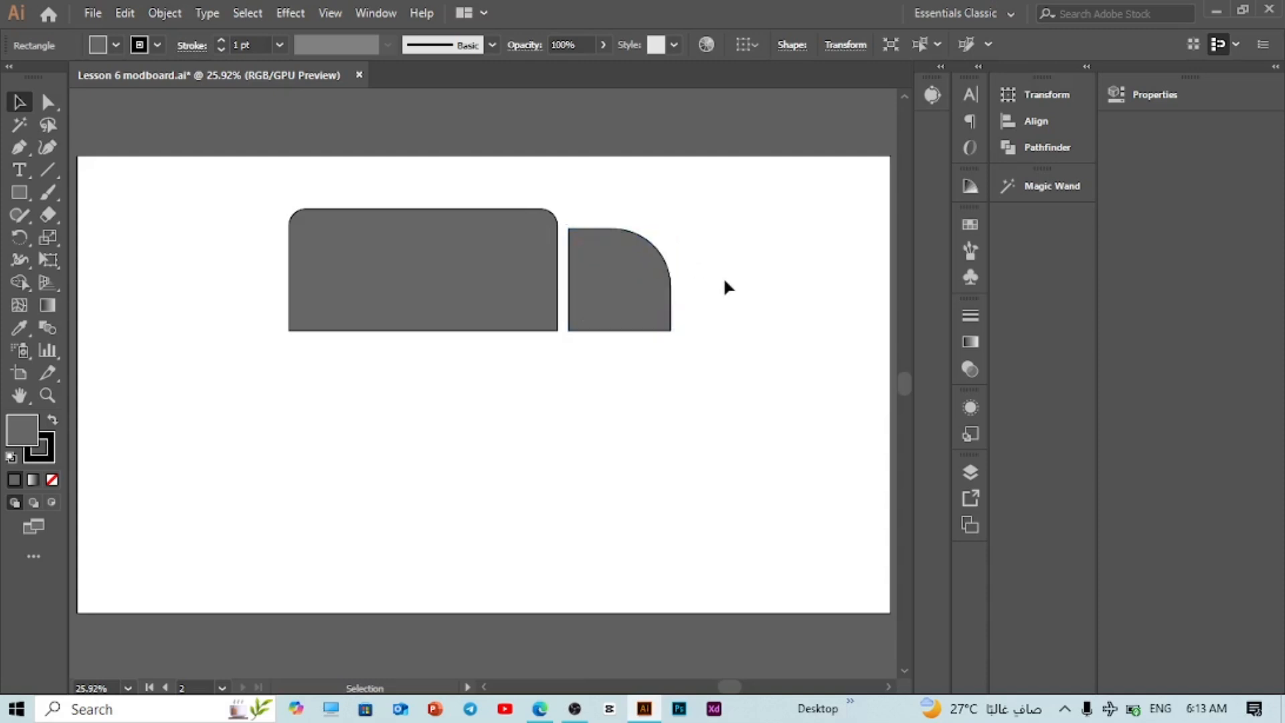
Draw a shape with the Rounded Rectangle tool in the empty area below and left of the truck body.
{"action": "left_click", "coordinate": [32, 196]}
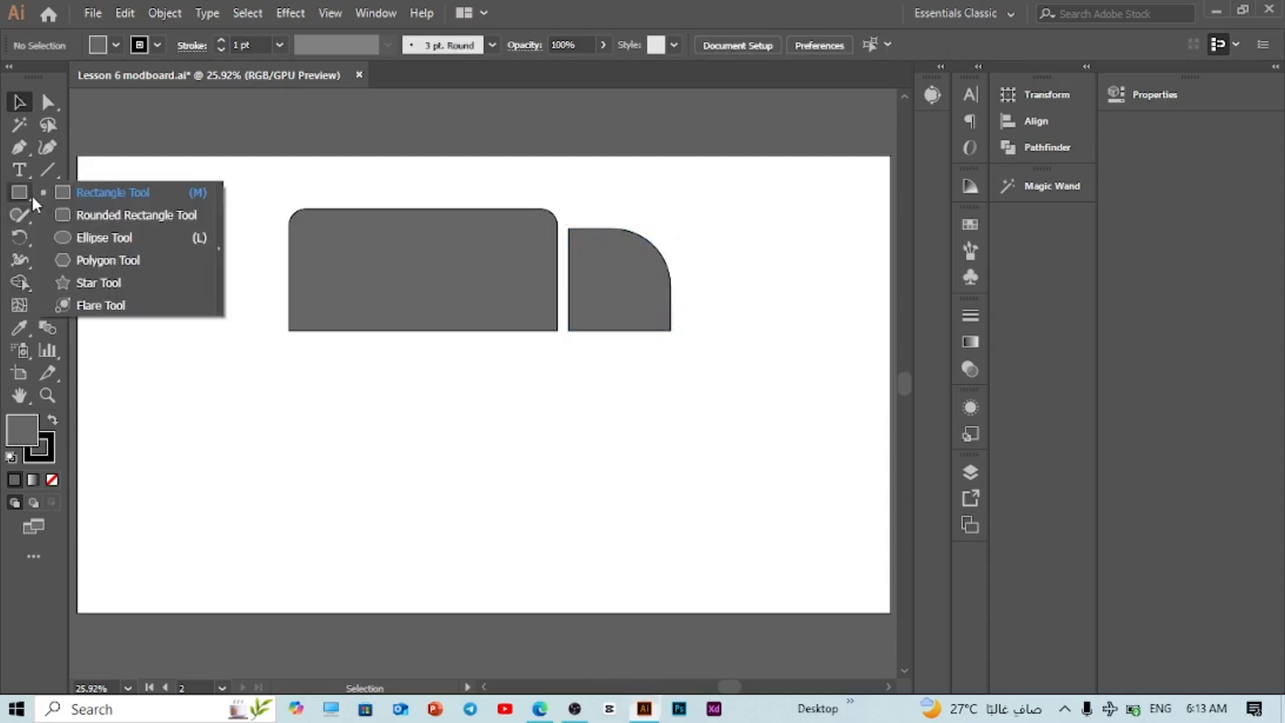
{"action": "left_click", "coordinate": [125, 215]}
{"action": "left_click_drag", "start_coordinate": [178, 377], "coordinate": [412, 506]}
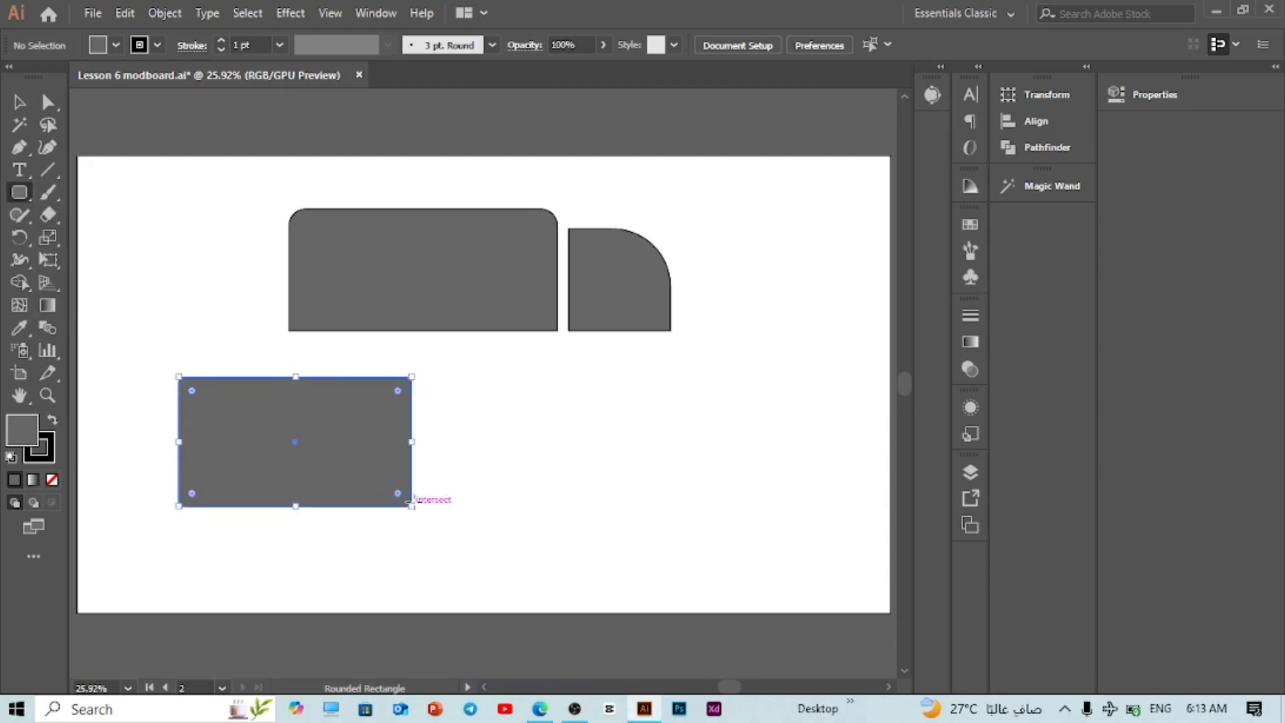
Try adjusting the corner rounding of the lower rectangle, undo it and delete the rectangle.
{"action": "mouse_move", "coordinate": [208, 401]}
{"action": "left_mouse_down"}
{"action": "mouse_move", "coordinate": [220, 407]}
{"action": "mouse_move", "coordinate": [192, 396]}
{"action": "left_mouse_up"}
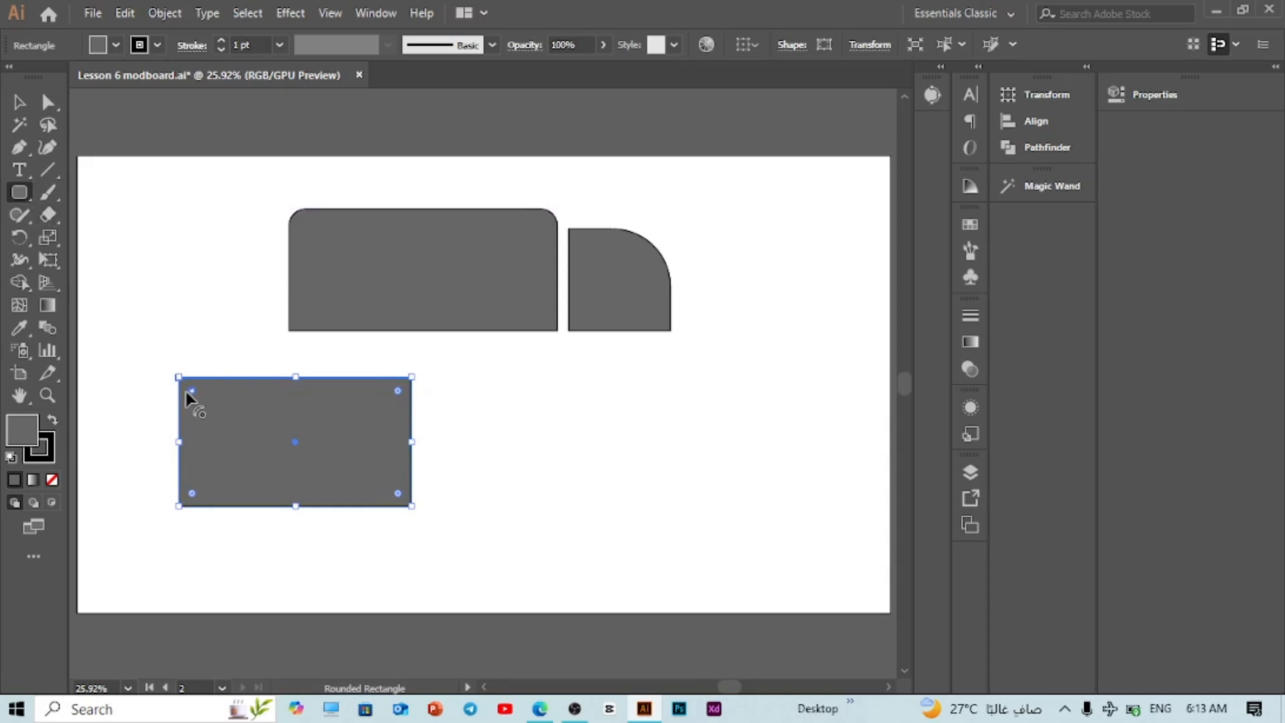
{"action": "left_click_drag", "start_coordinate": [191, 393], "coordinate": [295, 400]}
{"action": "key", "text": "ctrl+z"}
{"action": "left_click_drag", "start_coordinate": [399, 393], "coordinate": [616, 559]}
{"action": "key", "text": "v"}
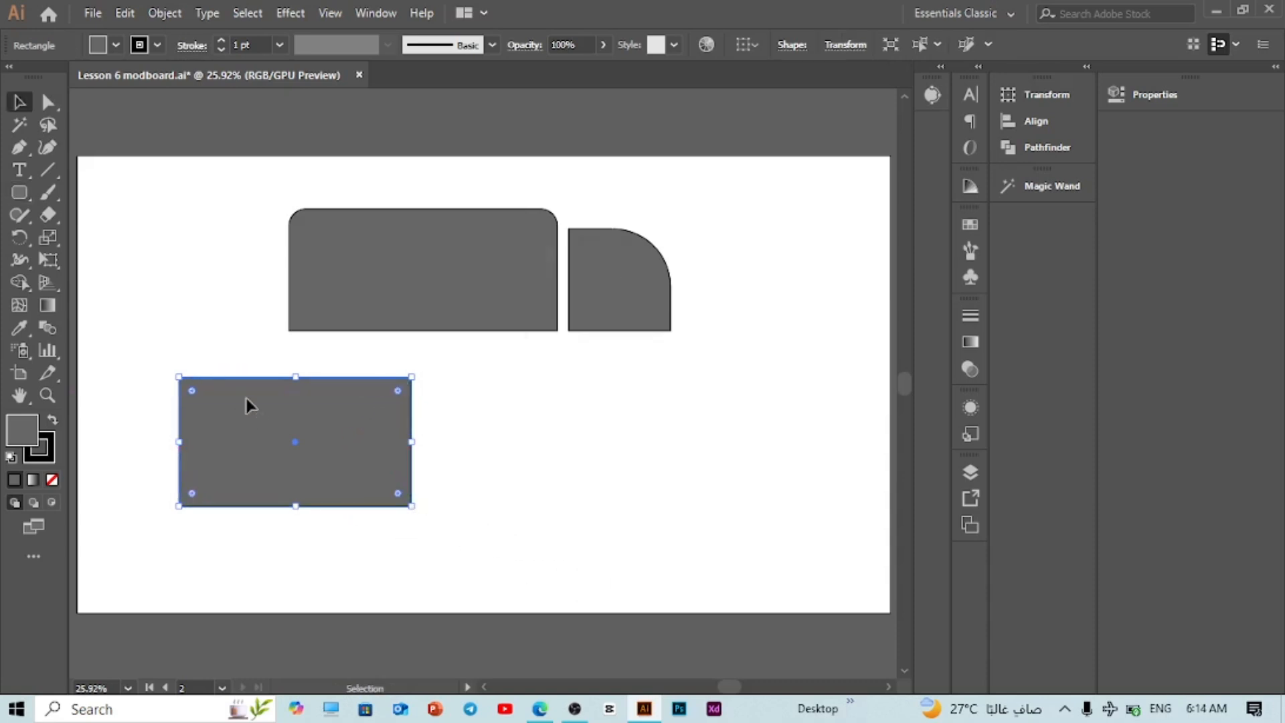
{"action": "key", "text": "Delete"}
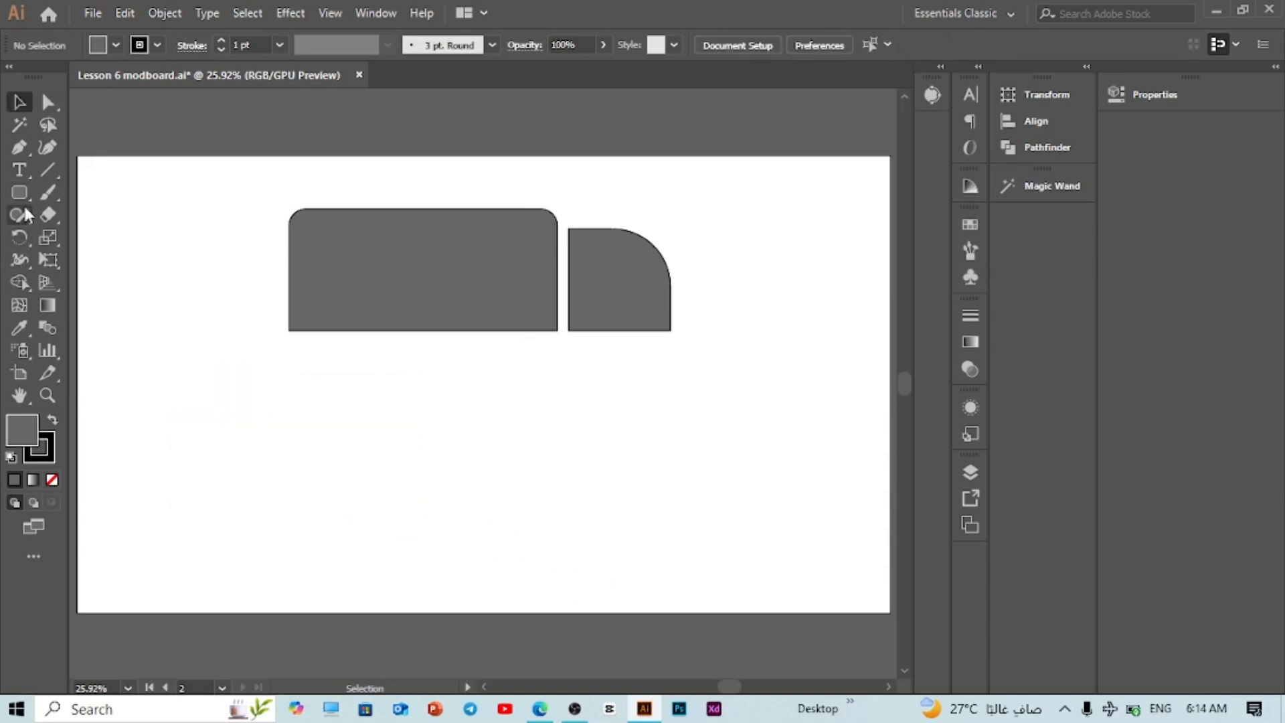
Draw a 112 px circle as a wheel on the truck body's bottom edge and place a copy under the cab.
{"action": "left_click_drag", "start_coordinate": [19, 192], "coordinate": [94, 237]}
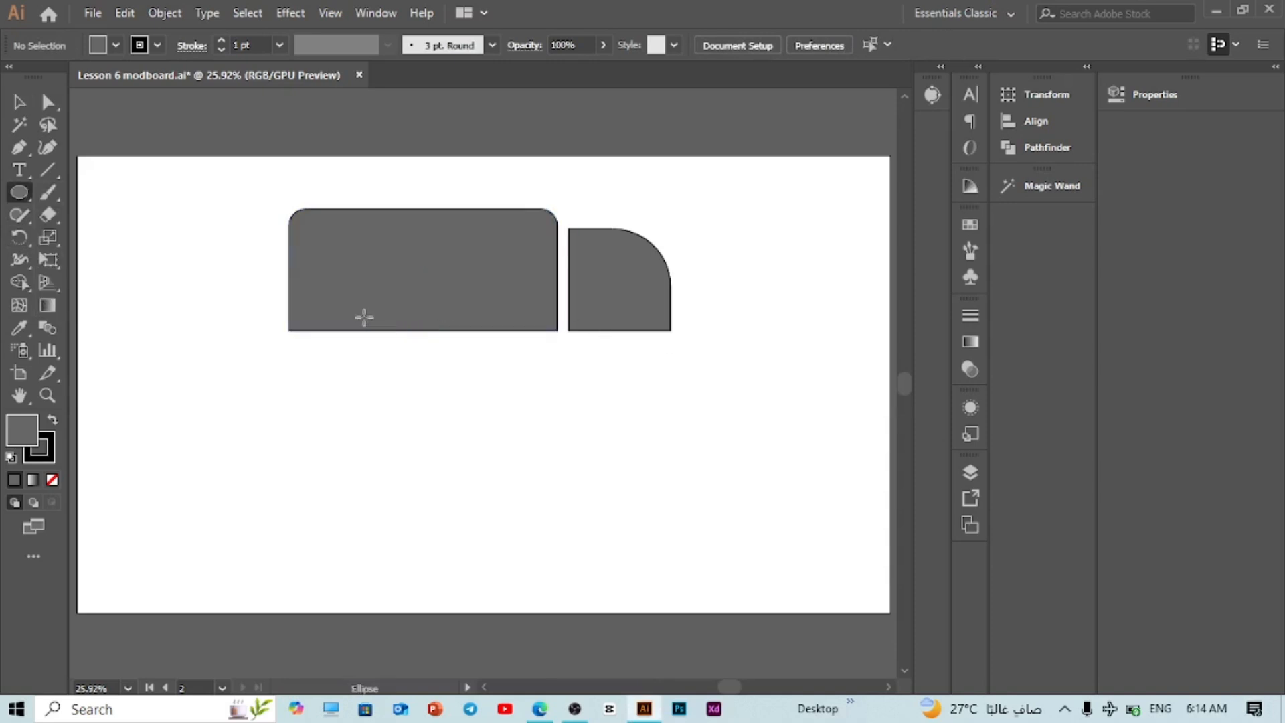
{"action": "mouse_move", "coordinate": [360, 316]}
{"action": "left_mouse_down"}
{"action": "mouse_move", "coordinate": [424, 364]}
{"action": "mouse_move", "coordinate": [407, 343]}
{"action": "mouse_move", "coordinate": [360, 331]}
{"action": "left_mouse_up"}
{"action": "key", "text": "v"}
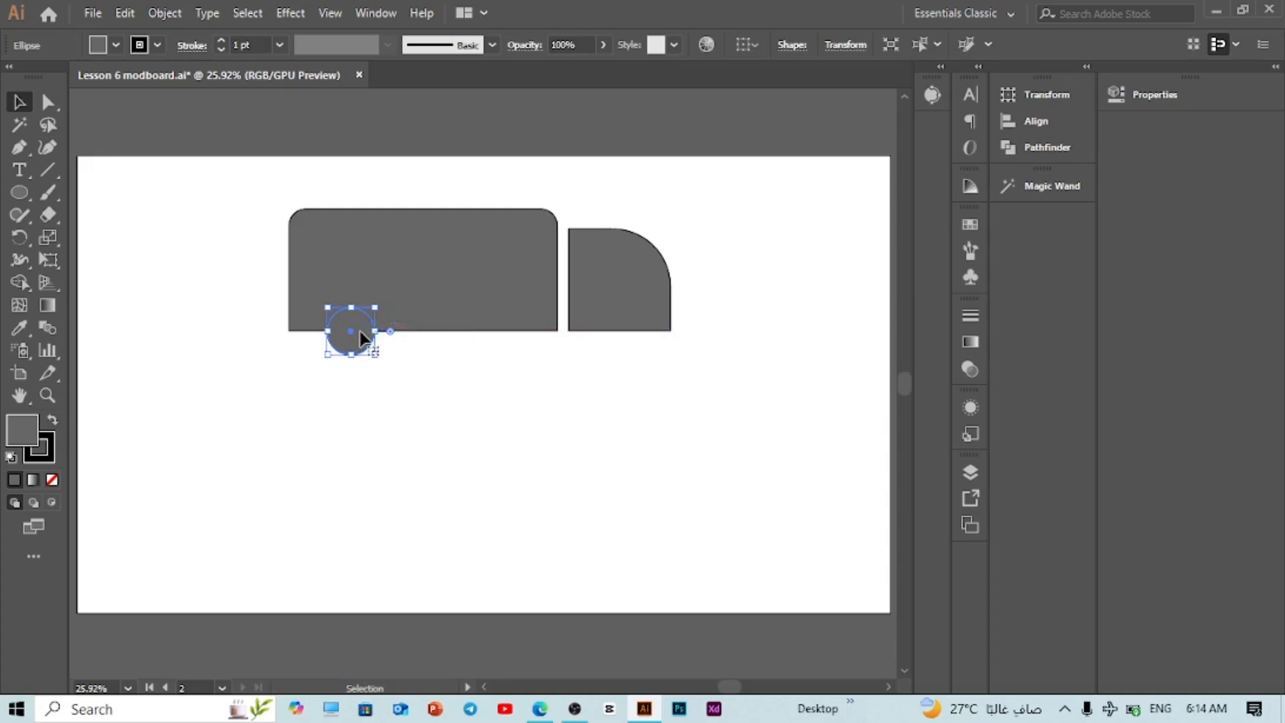
{"action": "left_click_drag", "start_coordinate": [361, 338], "coordinate": [636, 336]}
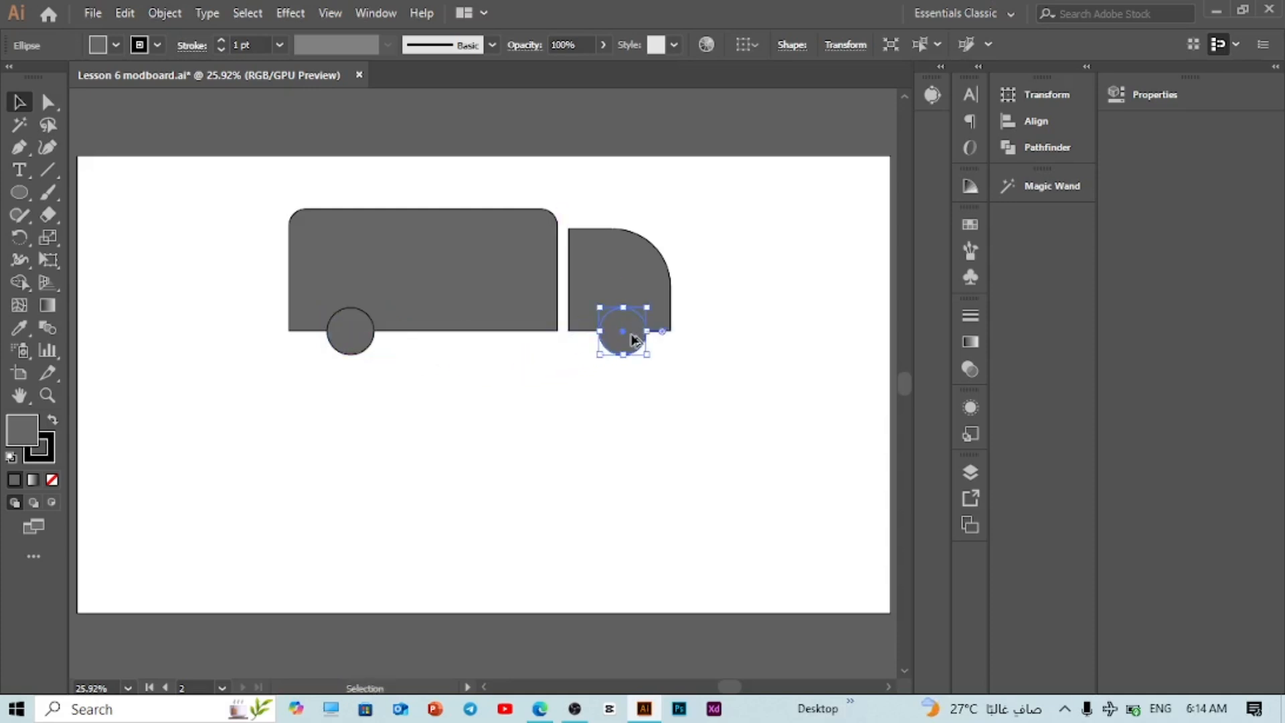
Align the two wheels to each other by their vertical centers.
{"action": "left_click", "coordinate": [341, 336], "text": "shift"}
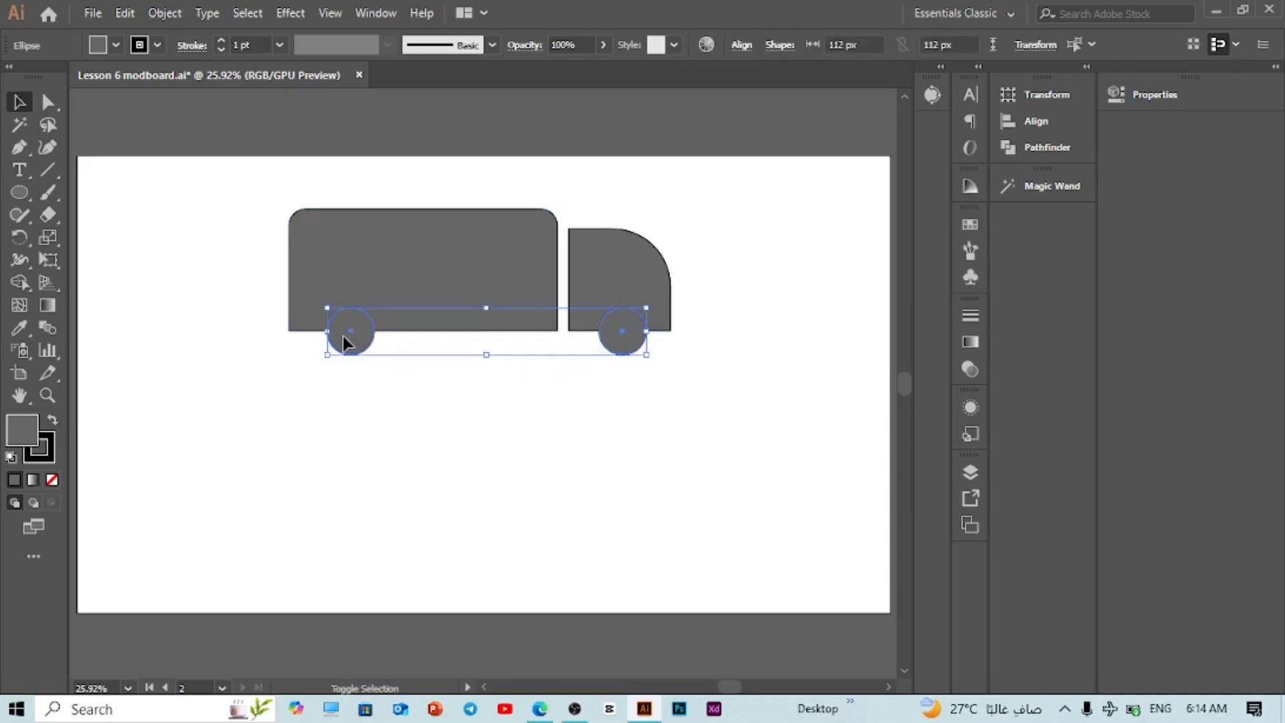
{"action": "left_click", "coordinate": [1034, 121]}
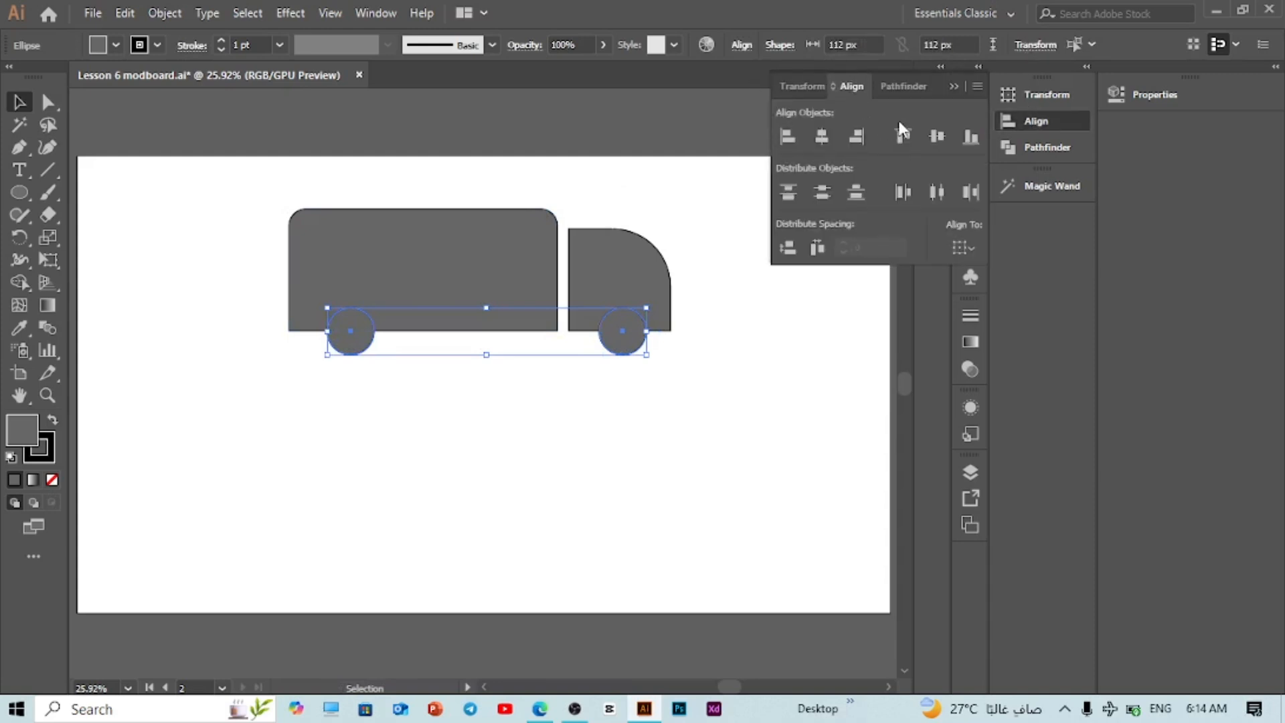
{"action": "left_click", "coordinate": [937, 137]}
{"action": "left_click", "coordinate": [785, 328]}
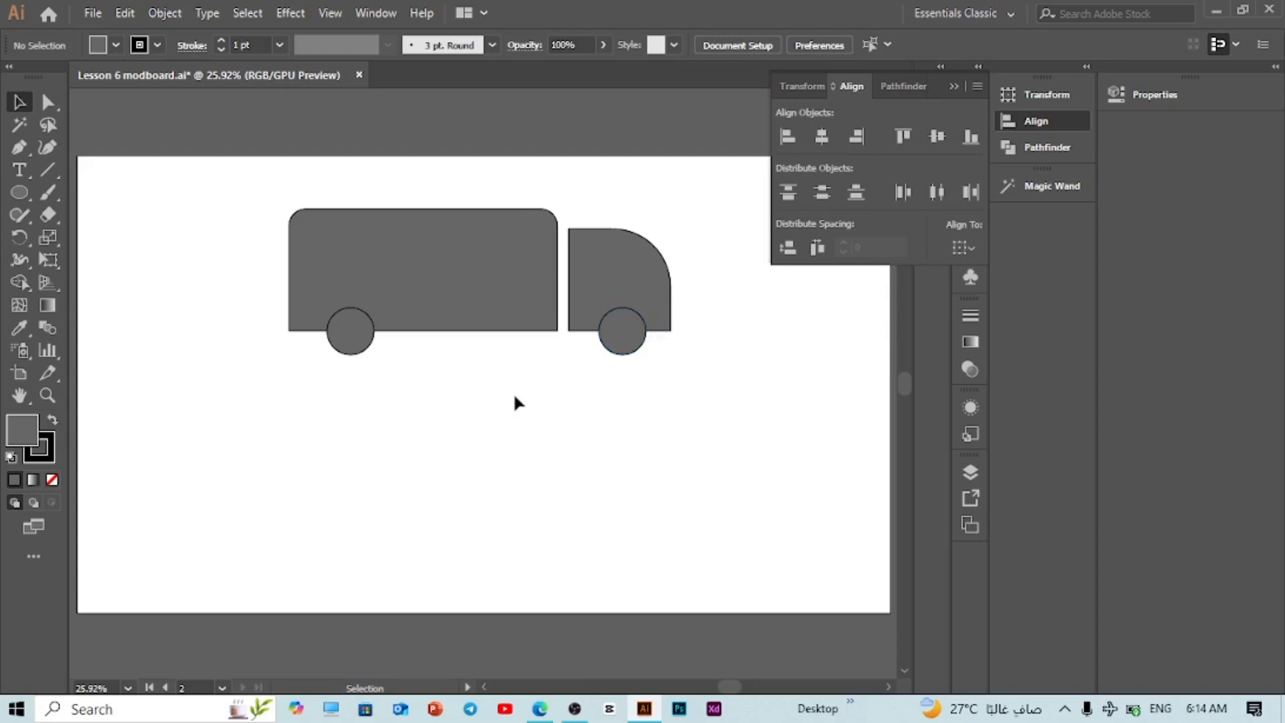
Fill both wheels with a light gray tint from the Color Guide.
{"action": "left_click_drag", "start_coordinate": [355, 358], "coordinate": [629, 341]}
{"action": "left_click", "coordinate": [969, 187]}
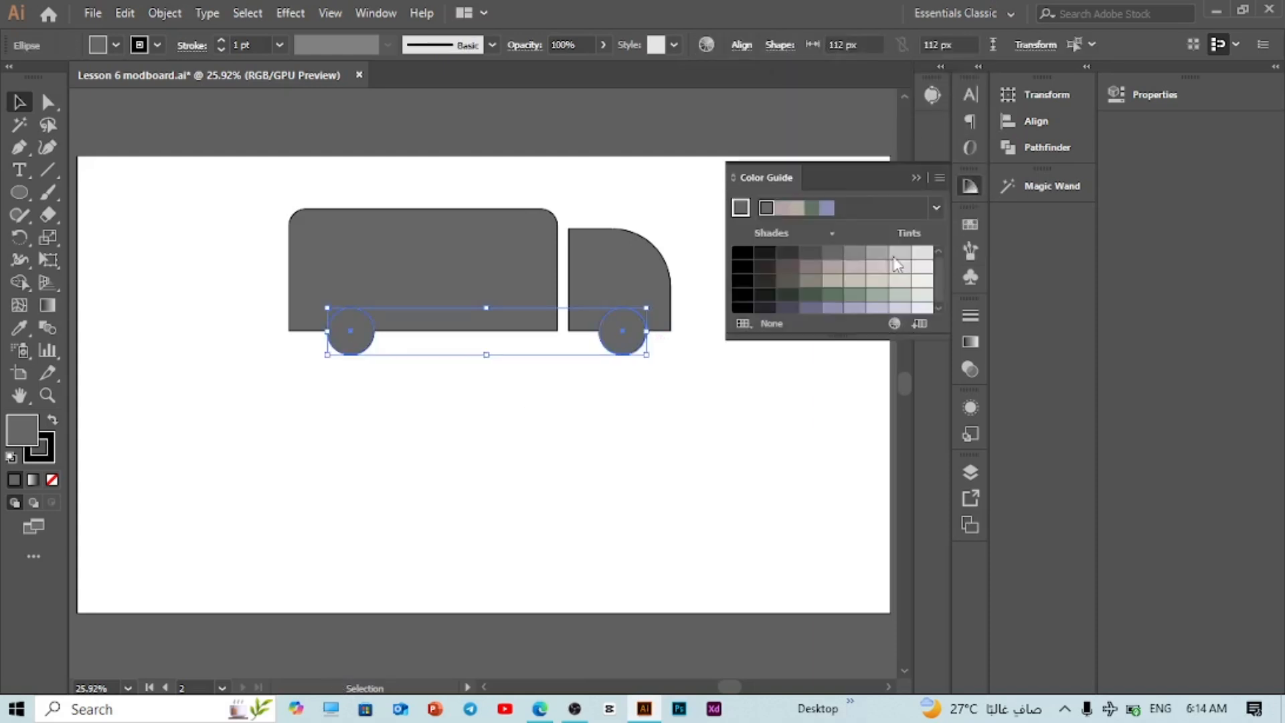
{"action": "left_click", "coordinate": [901, 255]}
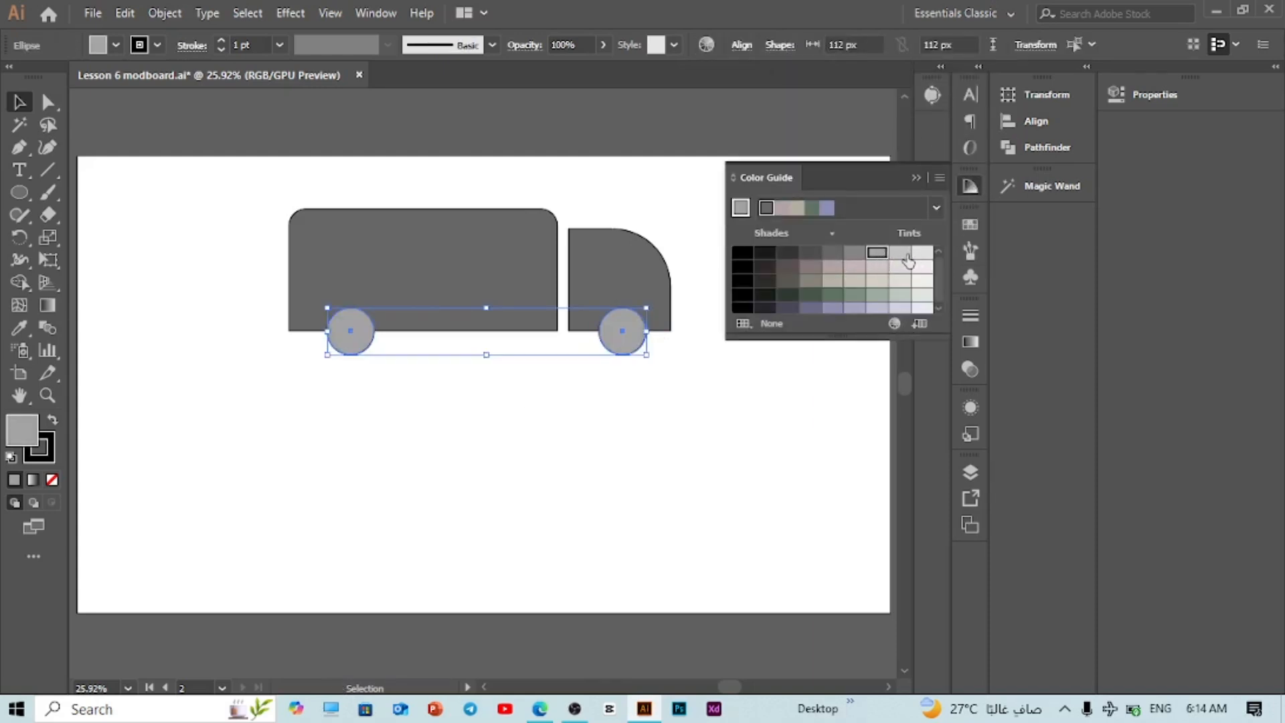
{"action": "left_click", "coordinate": [903, 254]}
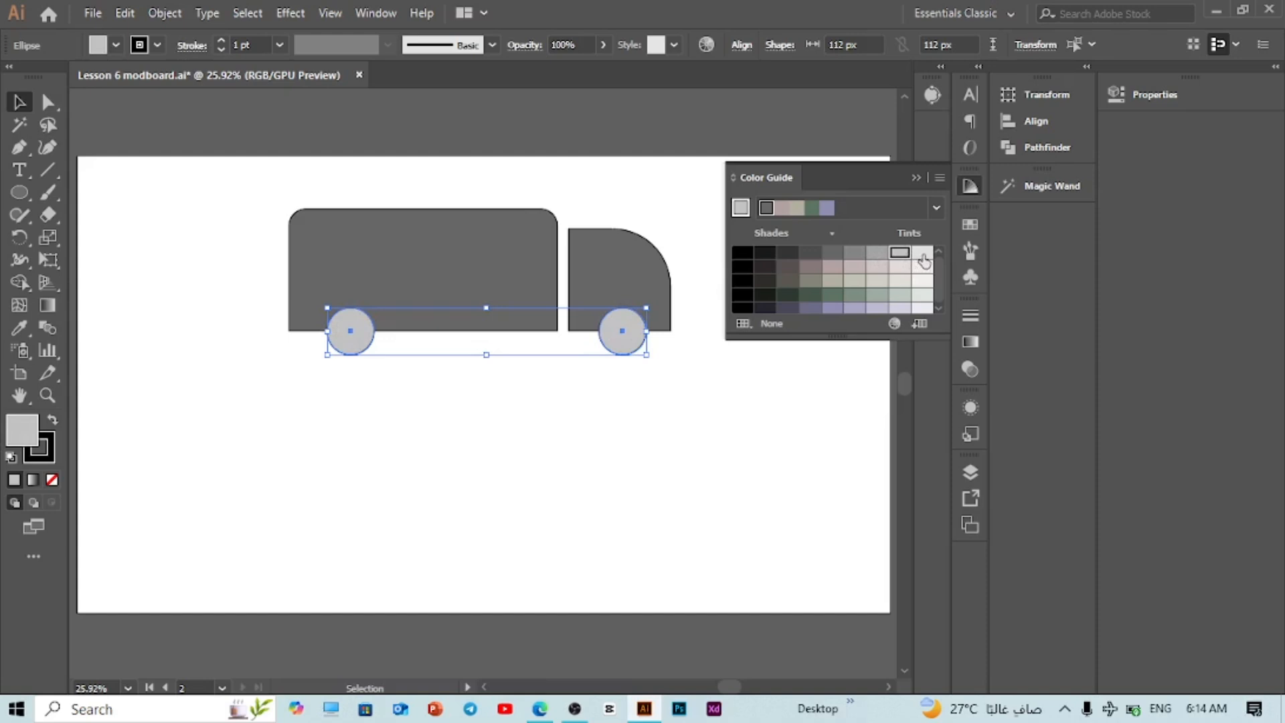
{"action": "left_click", "coordinate": [922, 252]}
{"action": "left_click", "coordinate": [915, 177]}
{"action": "left_click", "coordinate": [818, 214]}
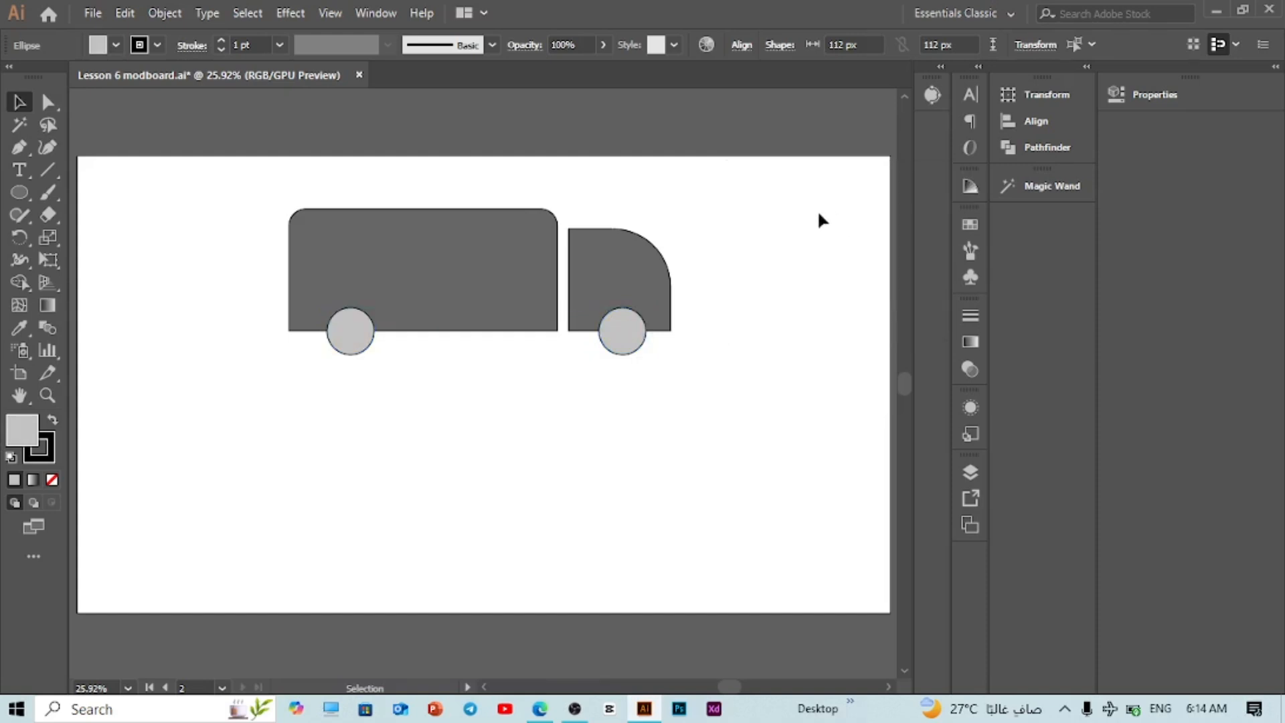
Move all the truck's parts together to the artboard's upper-left corner.
{"action": "left_click", "coordinate": [629, 263]}
{"action": "left_click", "coordinate": [777, 202]}
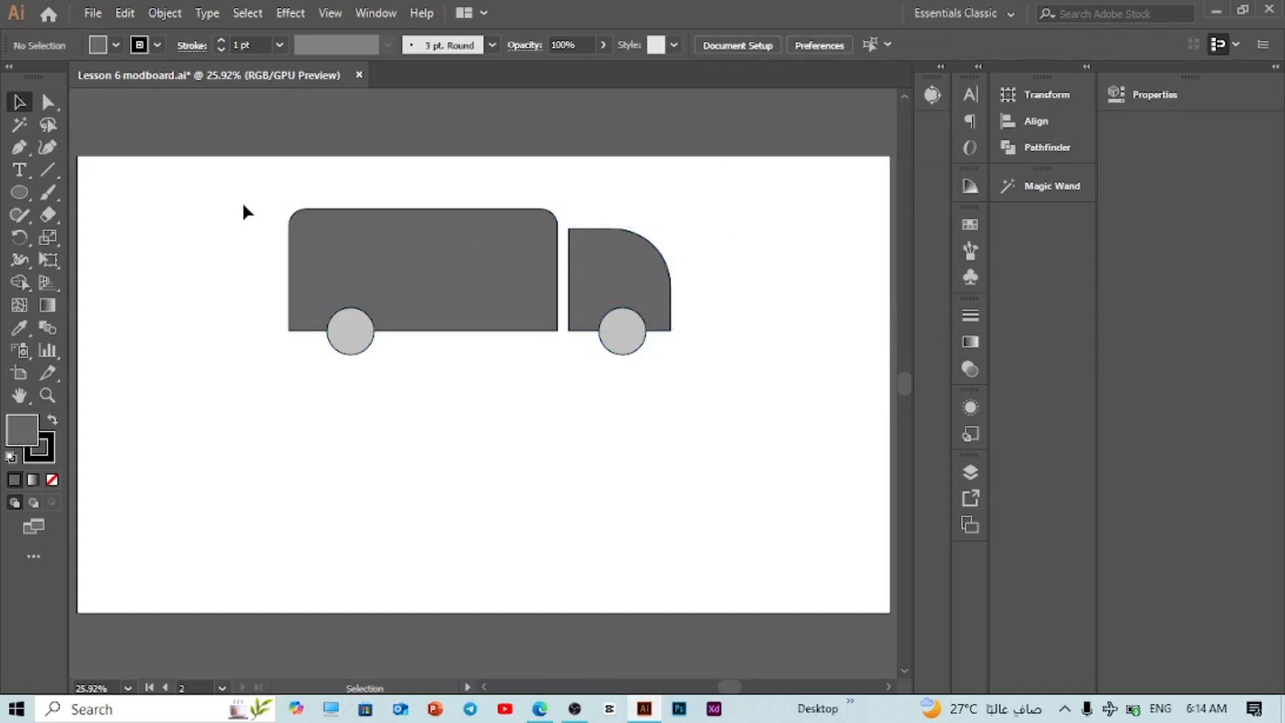
{"action": "left_click", "coordinate": [315, 217]}
{"action": "left_click", "coordinate": [207, 215]}
{"action": "left_click_drag", "start_coordinate": [204, 197], "coordinate": [789, 348]}
{"action": "left_click_drag", "start_coordinate": [612, 313], "coordinate": [433, 282]}
{"action": "left_click", "coordinate": [770, 290]}
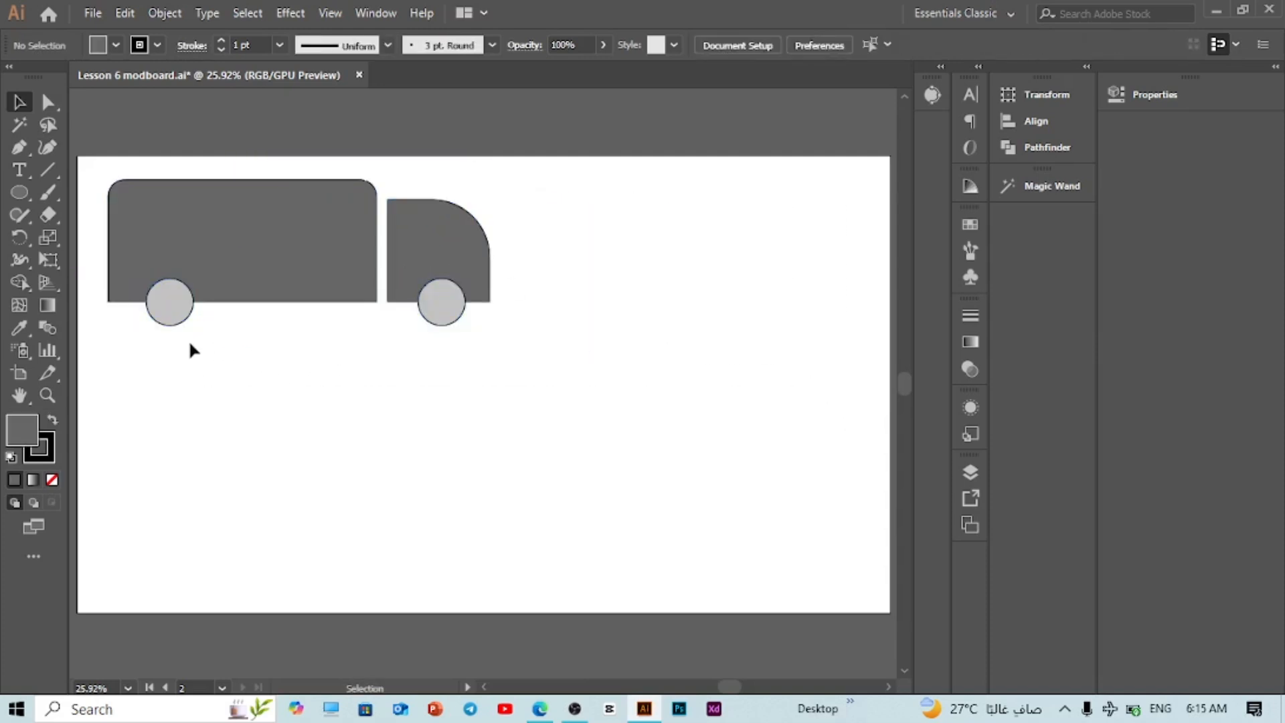
Draw a hexagon with the Polygon tool on the empty area beside the truck and delete it.
{"action": "left_click", "coordinate": [19, 192]}
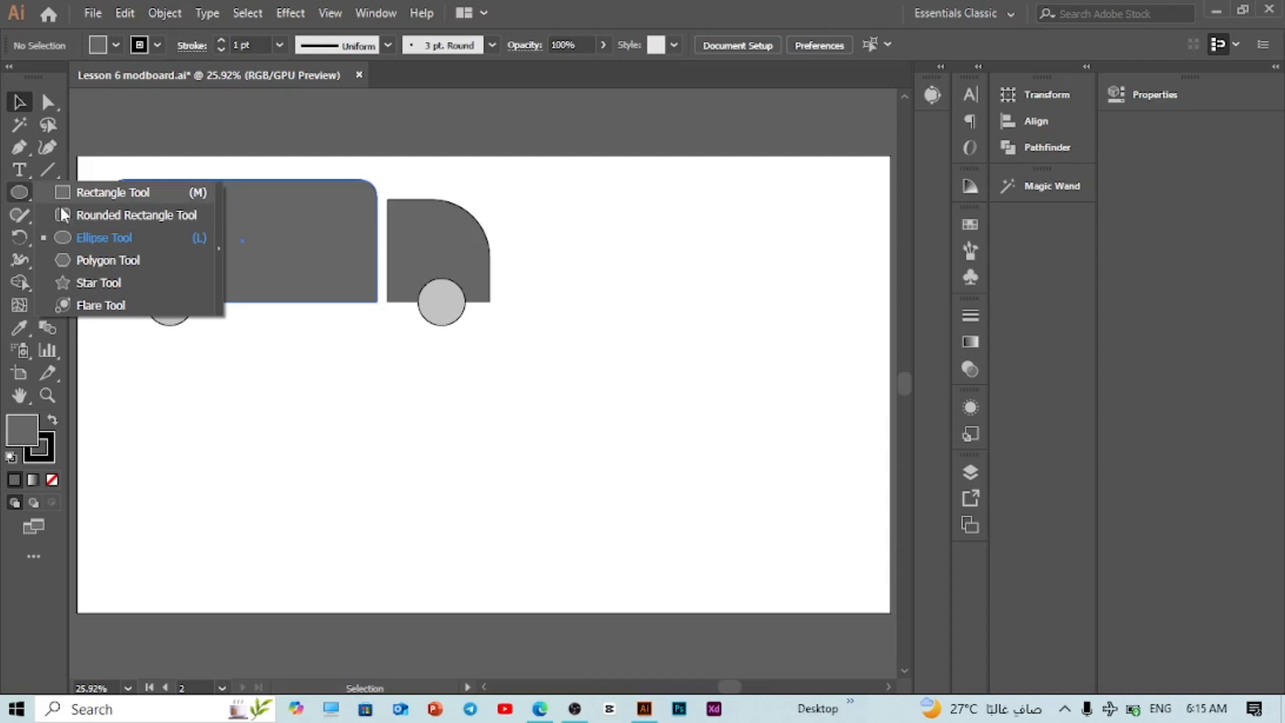
{"action": "left_click", "coordinate": [94, 259]}
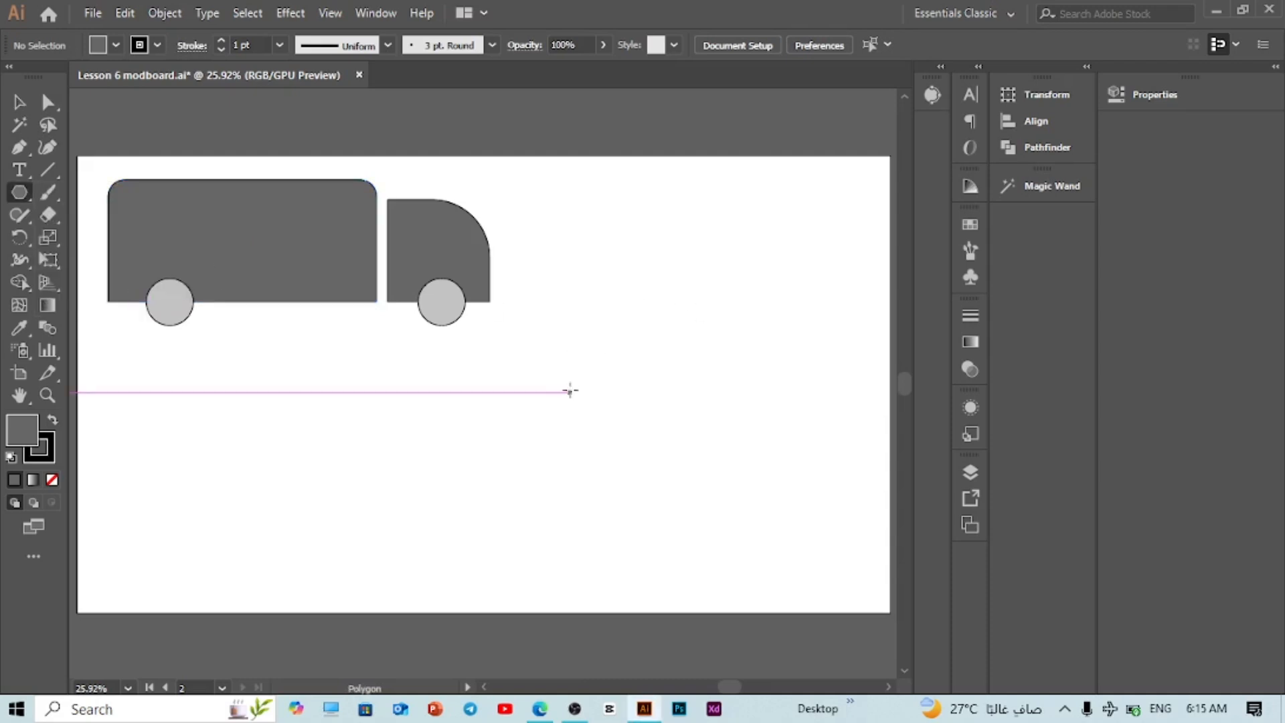
{"action": "left_click_drag", "start_coordinate": [569, 390], "coordinate": [564, 426]}
{"action": "key", "text": "v"}
{"action": "left_click_drag", "start_coordinate": [631, 394], "coordinate": [649, 380]}
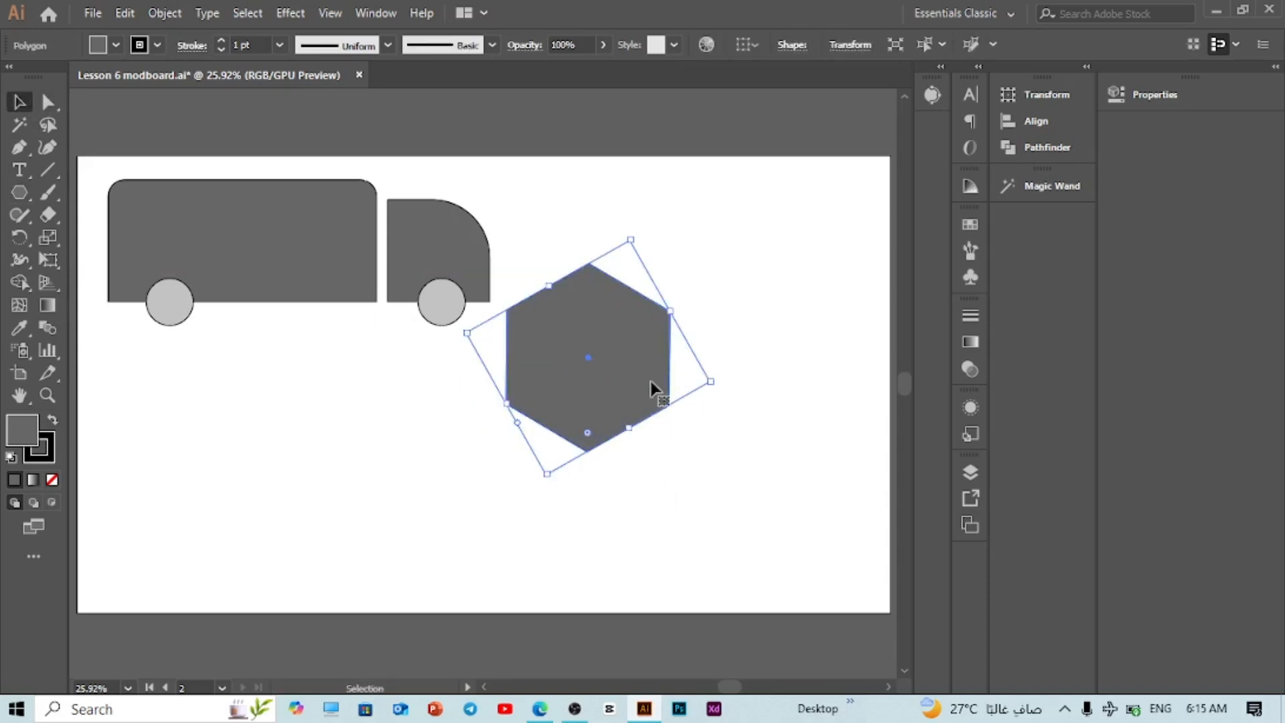
{"action": "key", "text": "Delete"}
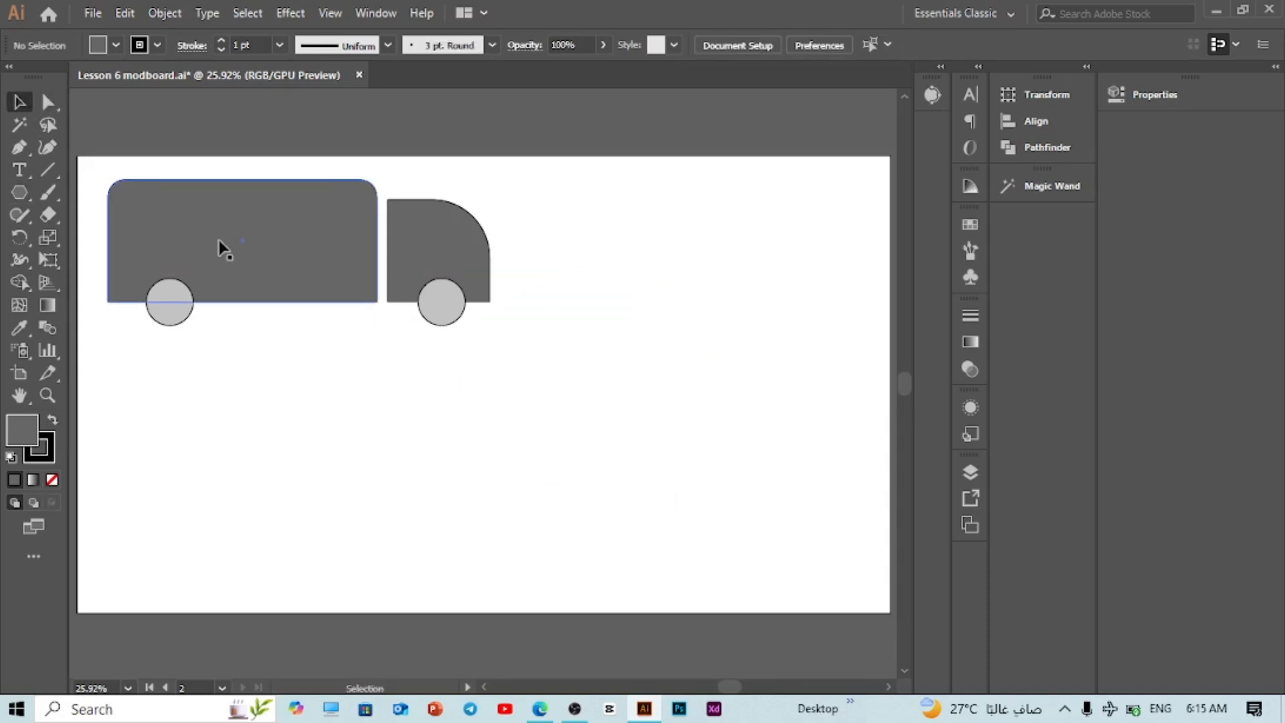
Create a polygon with 3 sides and a radius of 222.1201 px beside the truck and delete it.
{"action": "left_click", "coordinate": [19, 192]}
{"action": "left_click", "coordinate": [605, 370]}
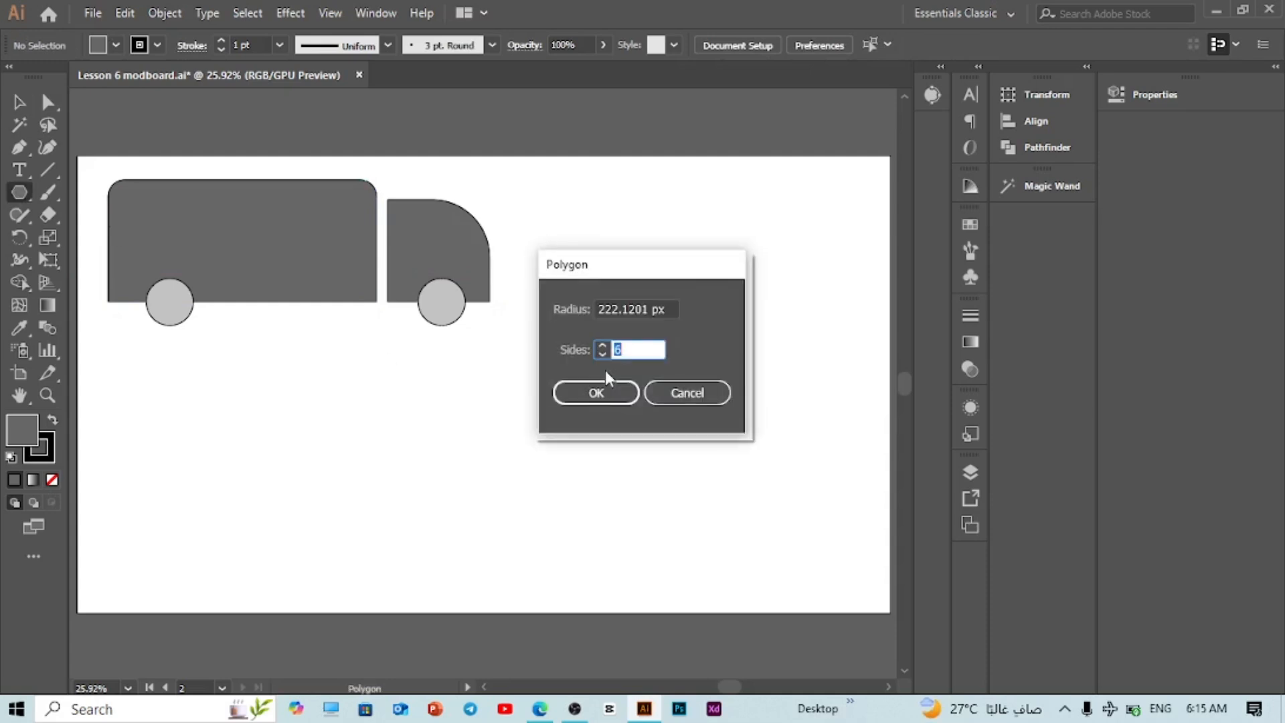
{"action": "type", "text": "3"}
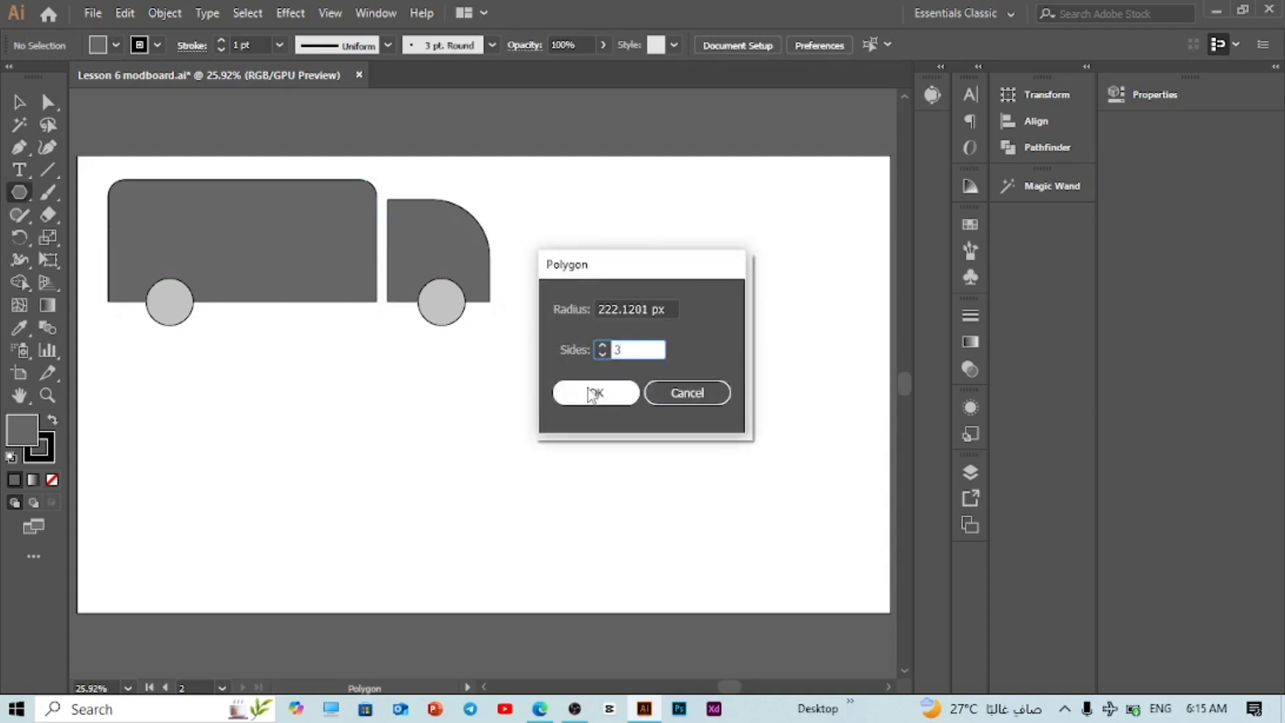
{"action": "left_click", "coordinate": [595, 393]}
{"action": "key", "text": "v"}
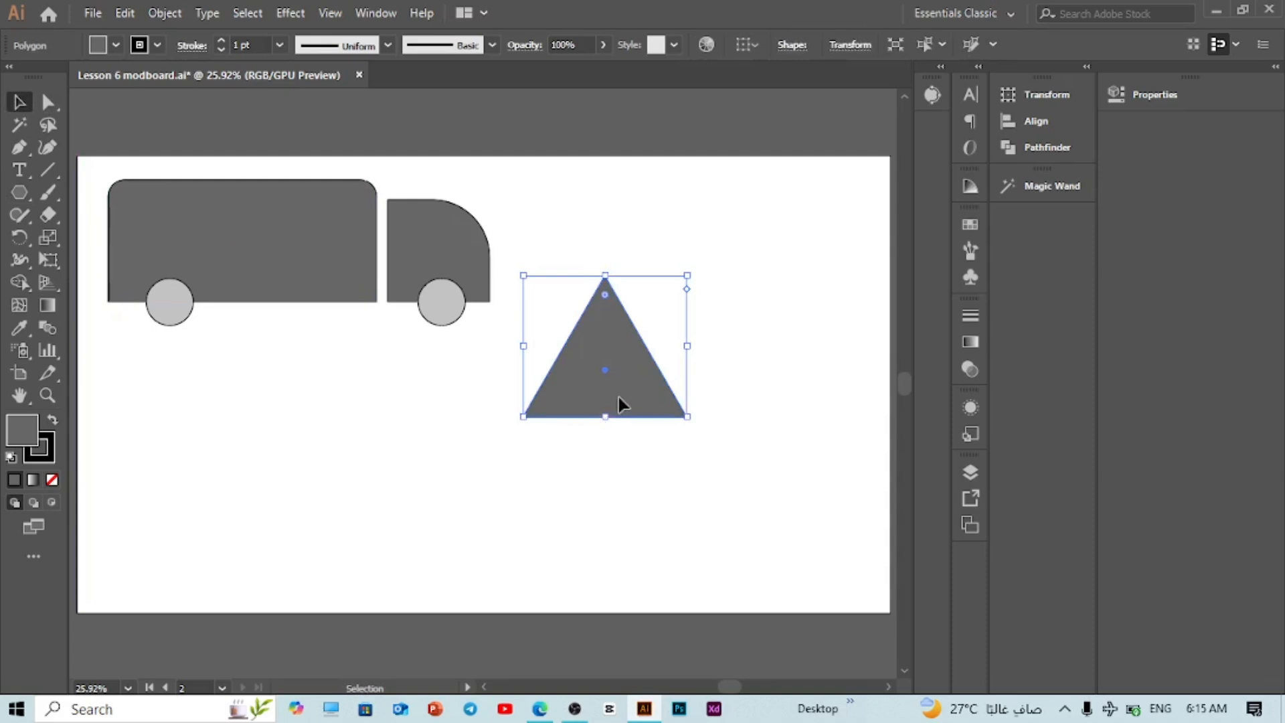
{"action": "left_click_drag", "start_coordinate": [618, 398], "coordinate": [628, 408]}
{"action": "key", "text": "Delete"}
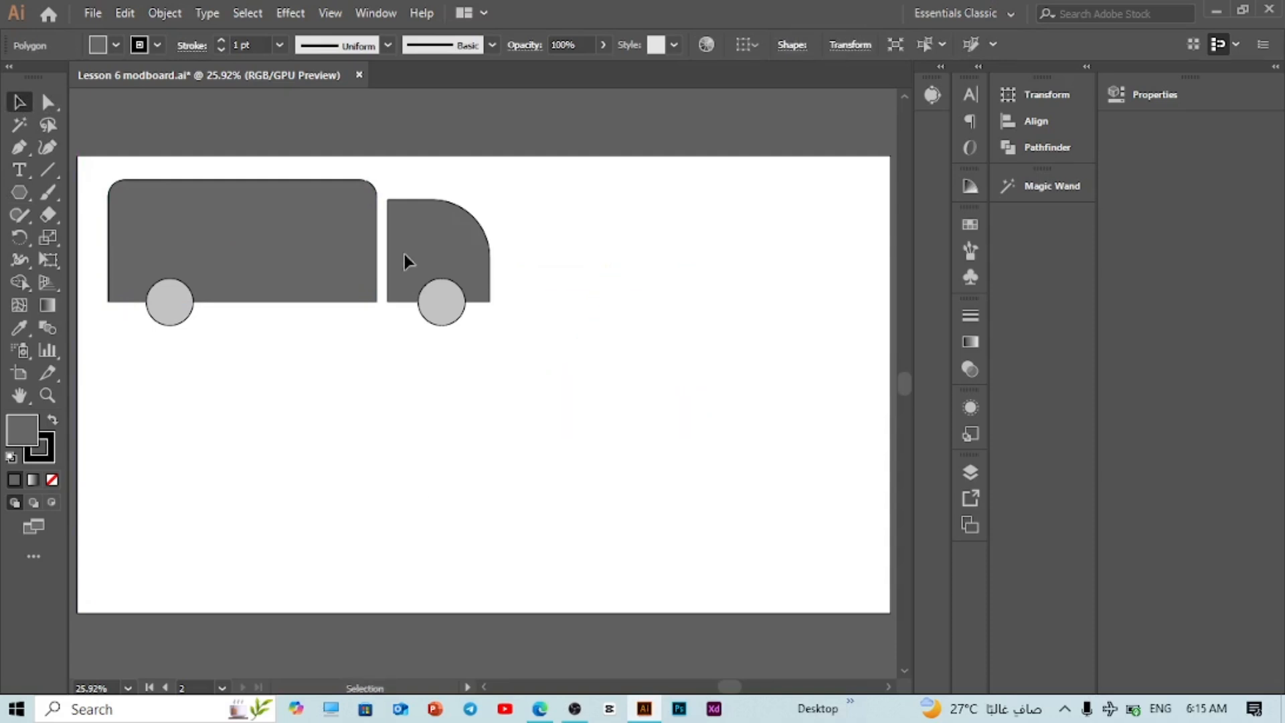
Draw a five-pointed star and move it just below the truck body.
{"action": "left_click", "coordinate": [19, 192]}
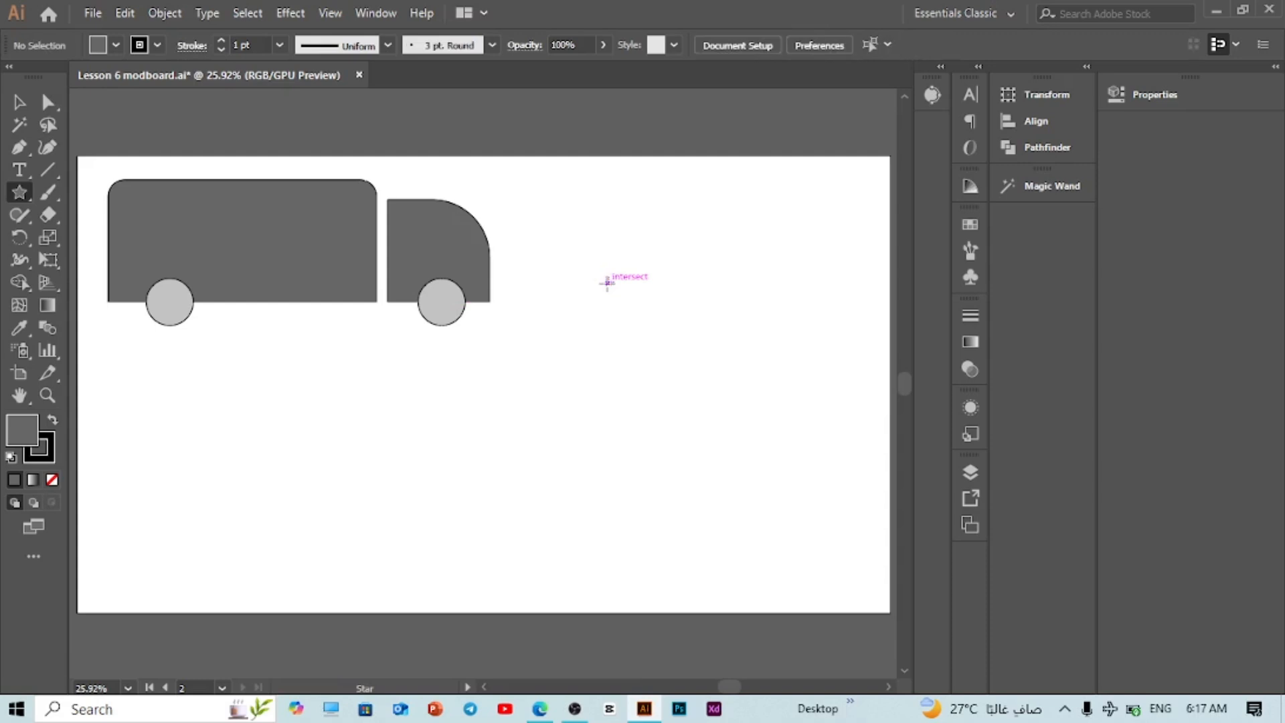
{"action": "mouse_move", "coordinate": [592, 289]}
{"action": "left_mouse_down"}
{"action": "mouse_move", "coordinate": [625, 350]}
{"action": "mouse_move", "coordinate": [642, 367]}
{"action": "mouse_move", "coordinate": [627, 328]}
{"action": "mouse_move", "coordinate": [658, 370]}
{"action": "mouse_move", "coordinate": [642, 356]}
{"action": "left_mouse_up"}
{"action": "key", "text": "v"}
{"action": "left_click_drag", "start_coordinate": [593, 315], "coordinate": [272, 425]}
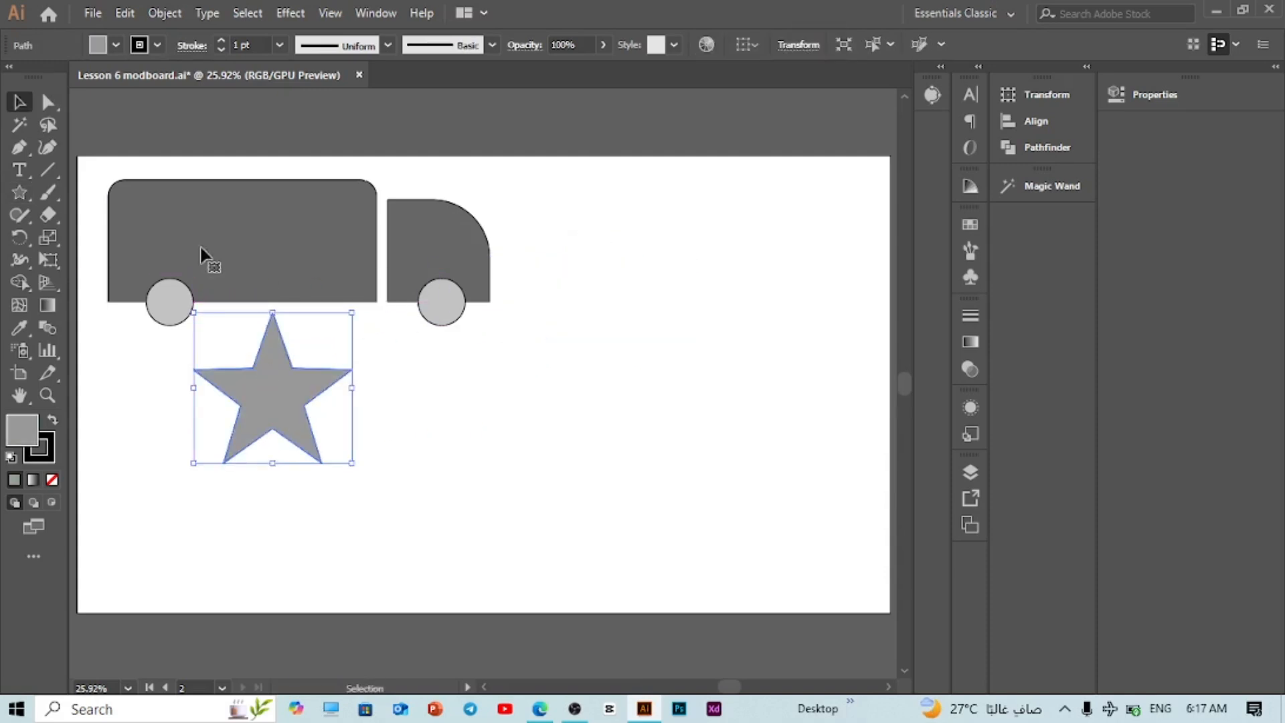
Draw a second, slightly larger five-pointed star to the right of the truck cab.
{"action": "left_click", "coordinate": [31, 187]}
{"action": "left_click", "coordinate": [86, 279]}
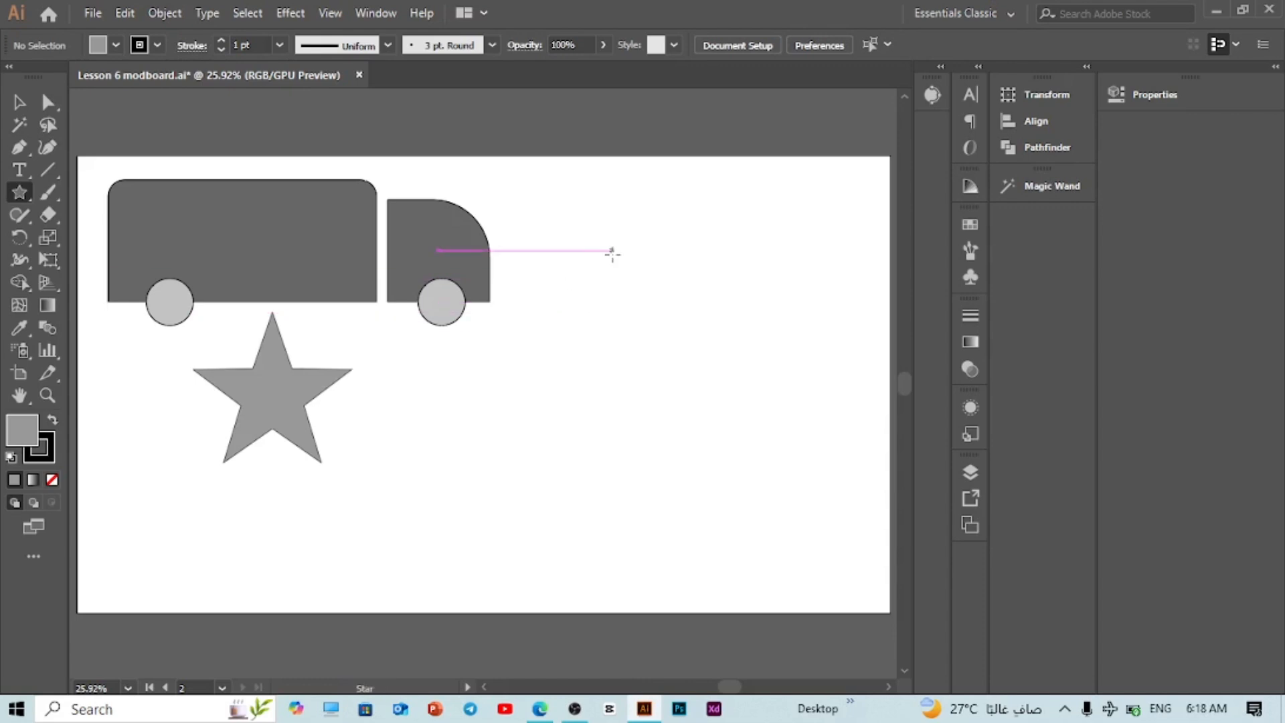
{"action": "left_click_drag", "start_coordinate": [612, 254], "coordinate": [648, 312]}
{"action": "mouse_move", "coordinate": [680, 312]}
{"action": "left_mouse_down"}
{"action": "mouse_move", "coordinate": [649, 292]}
{"action": "mouse_move", "coordinate": [669, 353]}
{"action": "mouse_move", "coordinate": [652, 294]}
{"action": "mouse_move", "coordinate": [669, 350]}
{"action": "mouse_move", "coordinate": [668, 326]}
{"action": "left_mouse_up"}
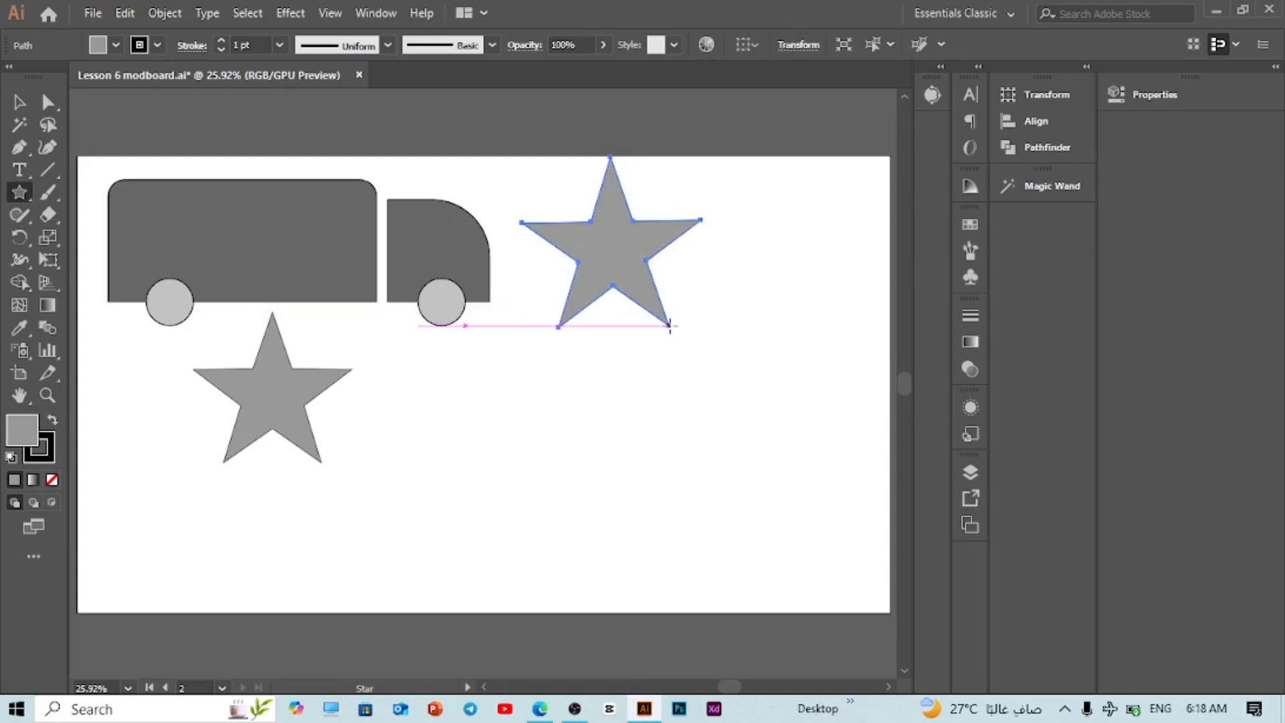